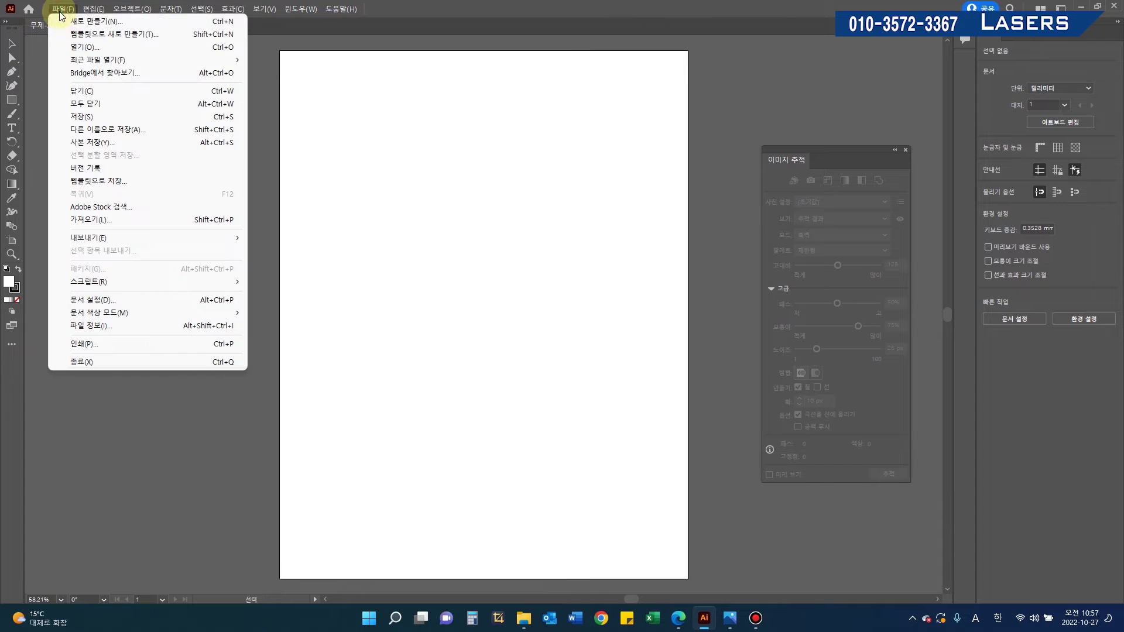
# Step: Bring the DAERIM logo photo to the front in Windows Photos
pyautogui.click(68, 47)
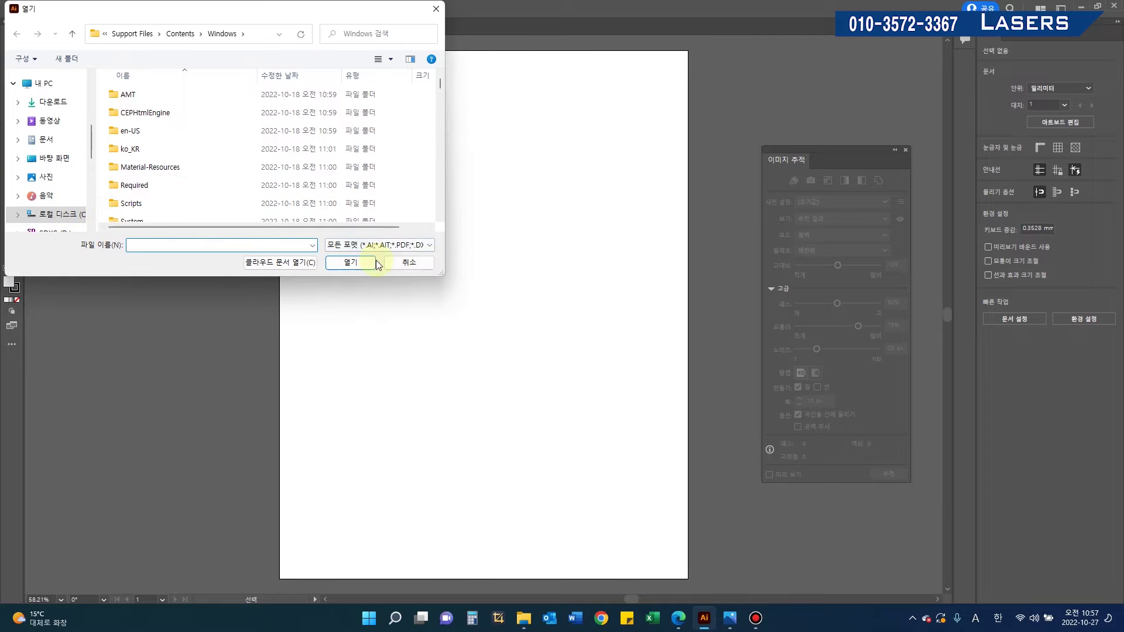
pyautogui.click(422, 263)
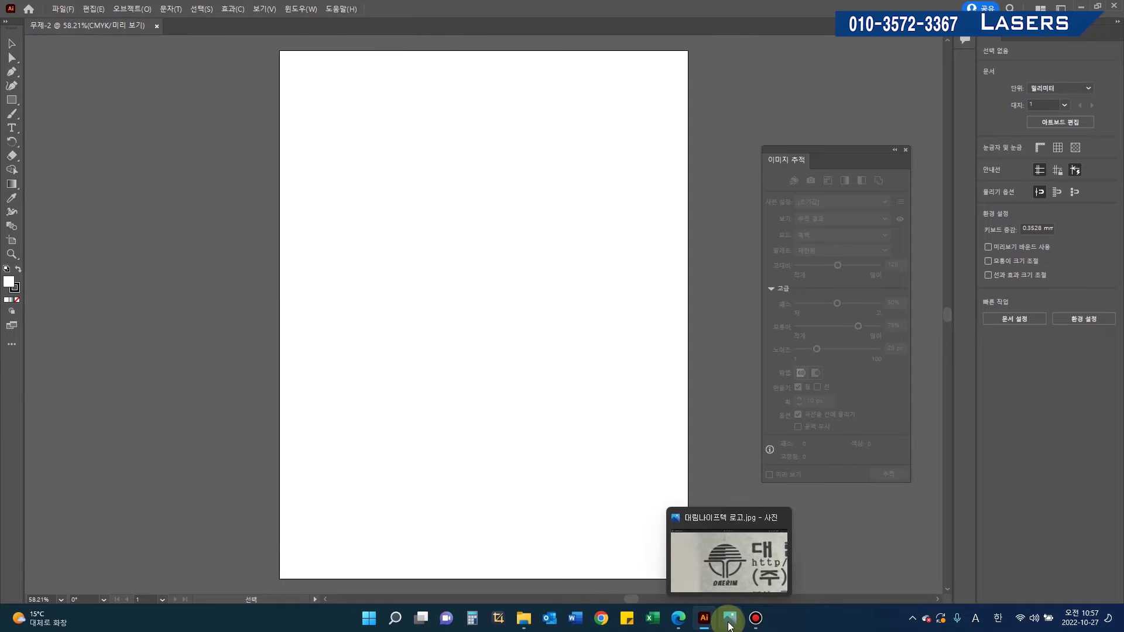
pyautogui.click(728, 622)
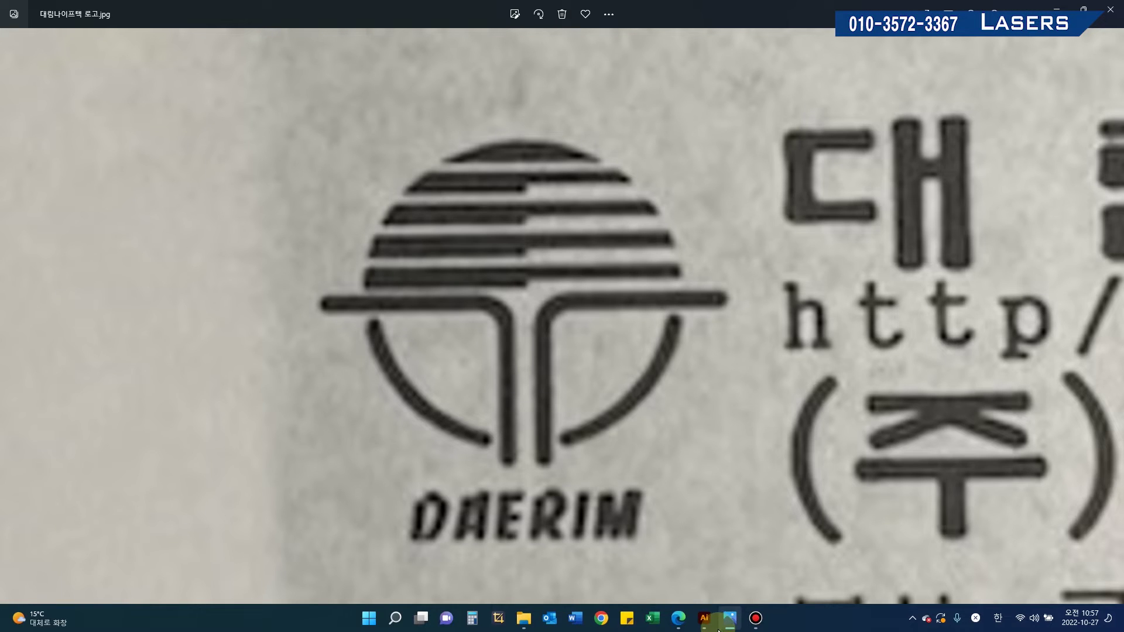
pyautogui.click(728, 619)
pyautogui.click(728, 620)
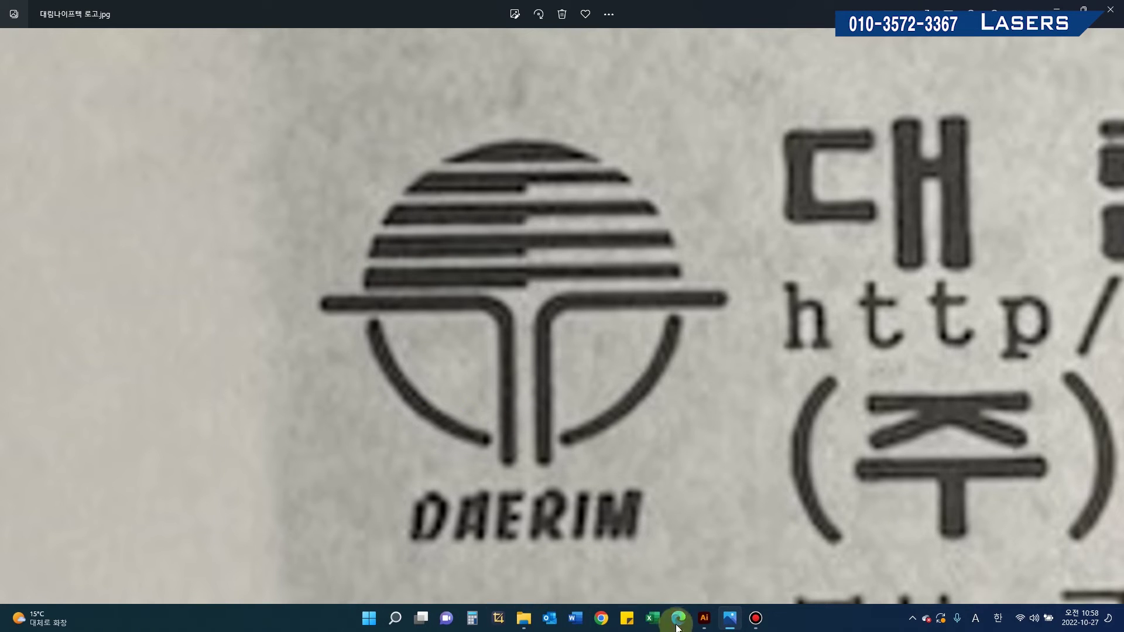
# Step: Region-capture a 604 × 587 box around the circular DAERIM emblem with Escapture
pyautogui.click(497, 618)
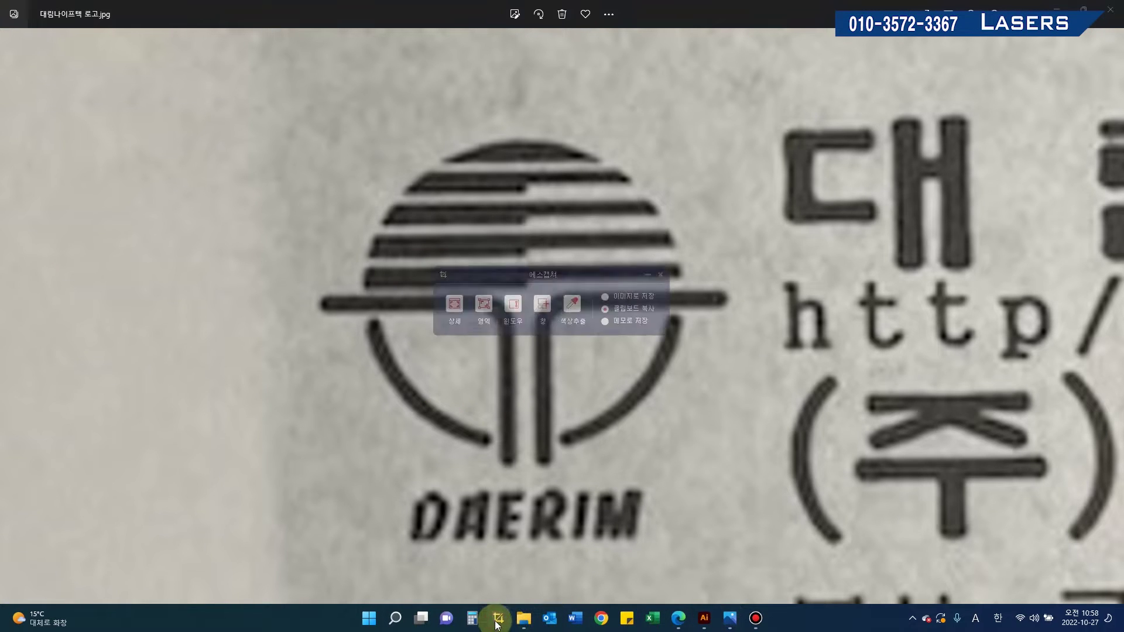
pyautogui.click(453, 306)
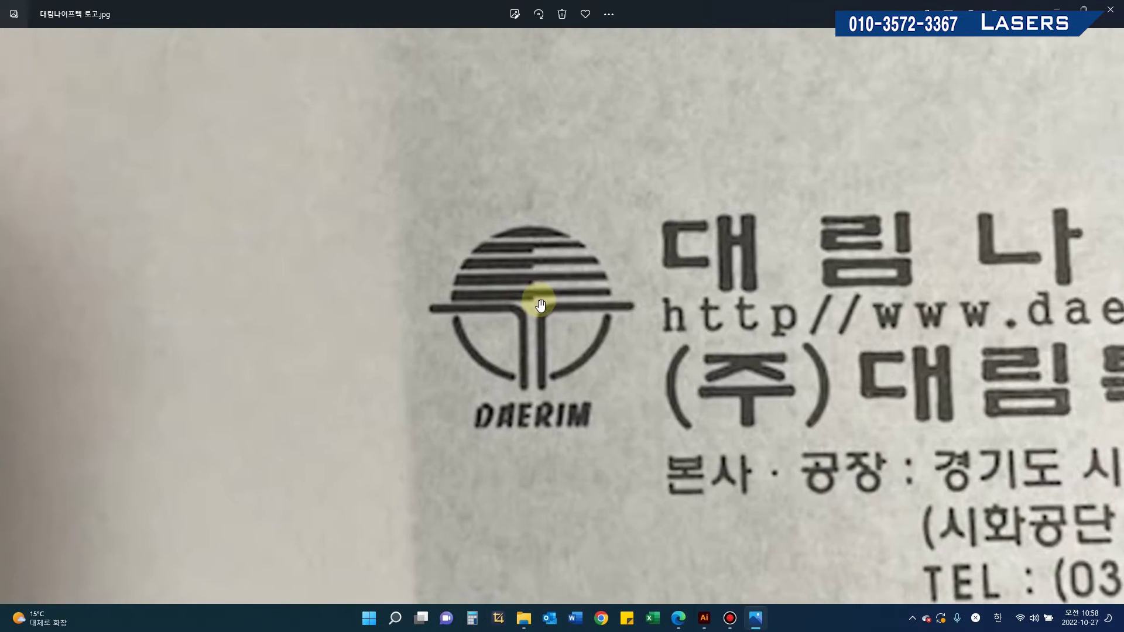
pyautogui.scroll(4, 572, 278)
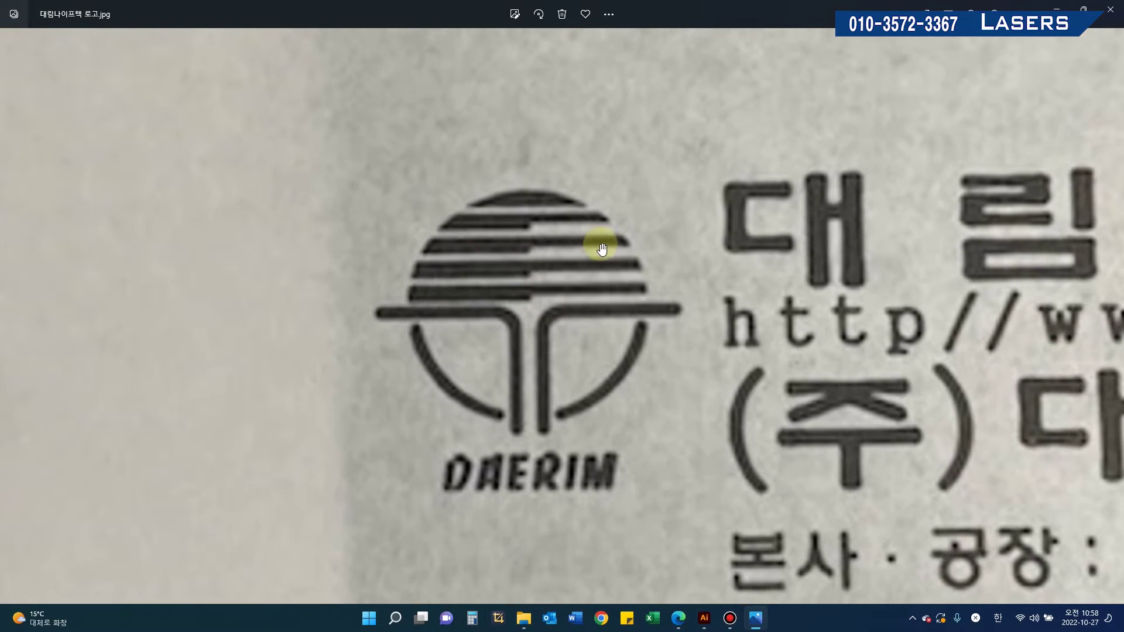
pyautogui.click(489, 616)
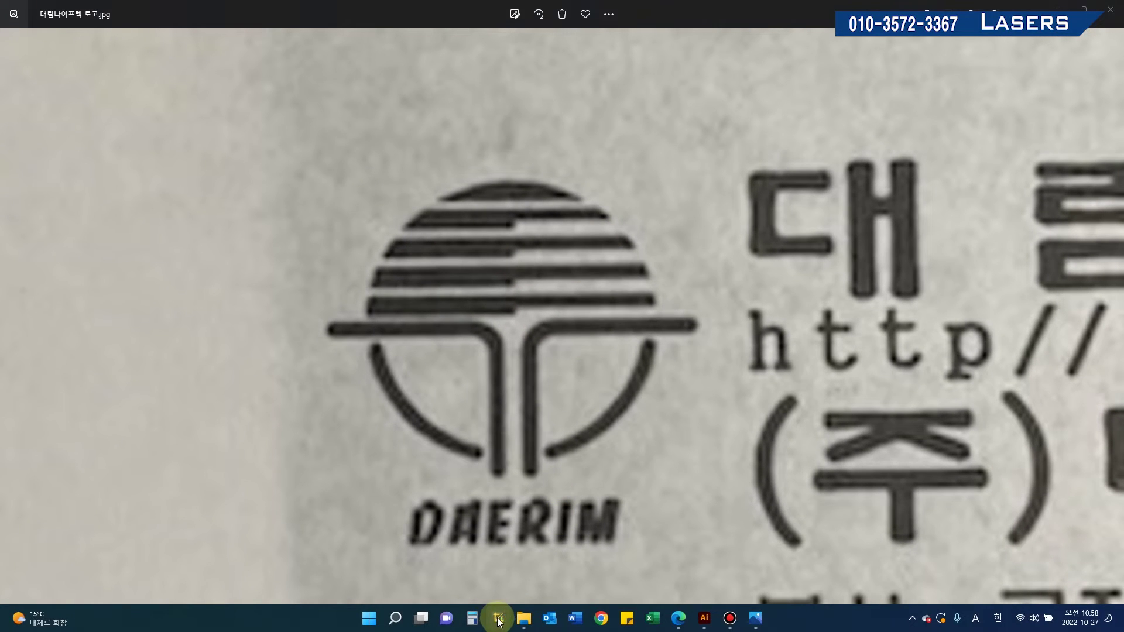
pyautogui.click(453, 314)
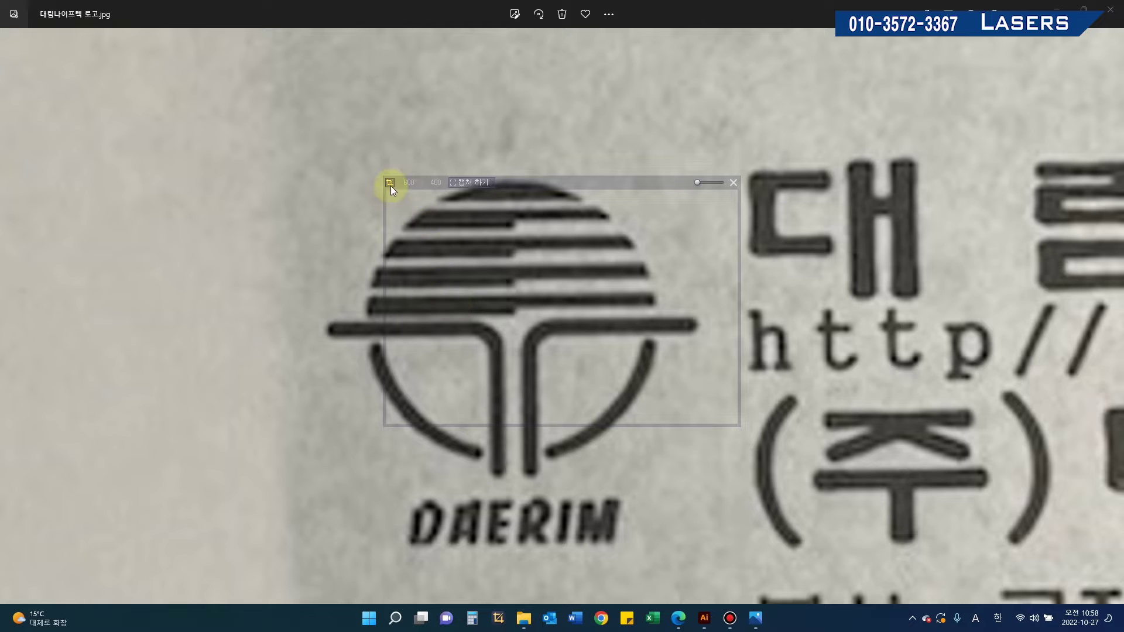
pyautogui.click(391, 182)
pyautogui.click(408, 216)
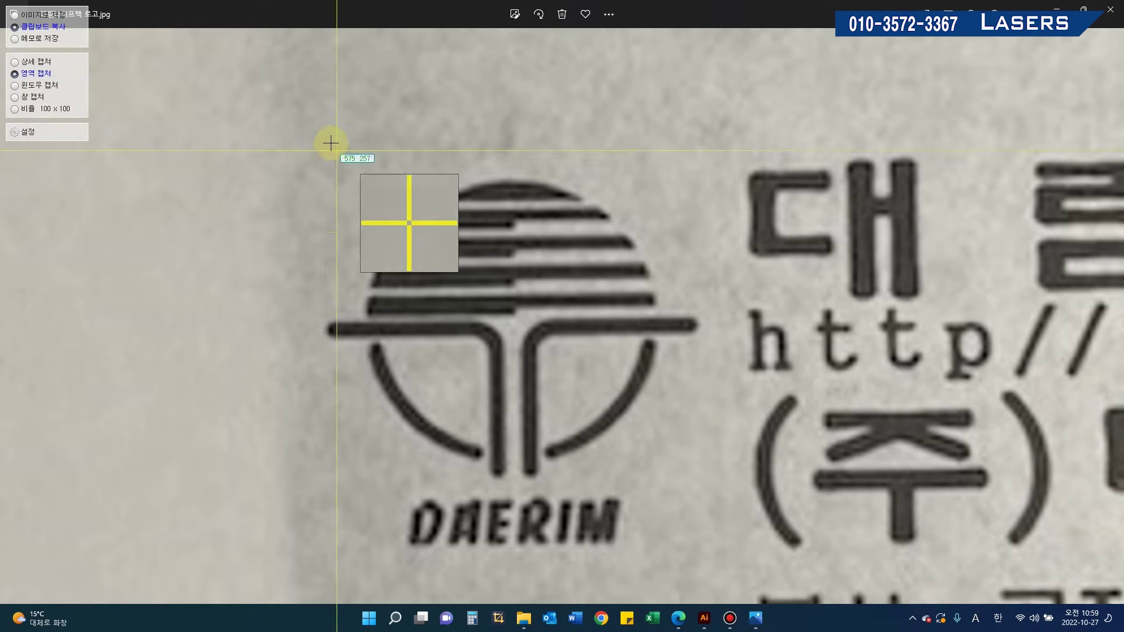
pyautogui.moveTo(447, 269); pyautogui.dragTo(710, 489)
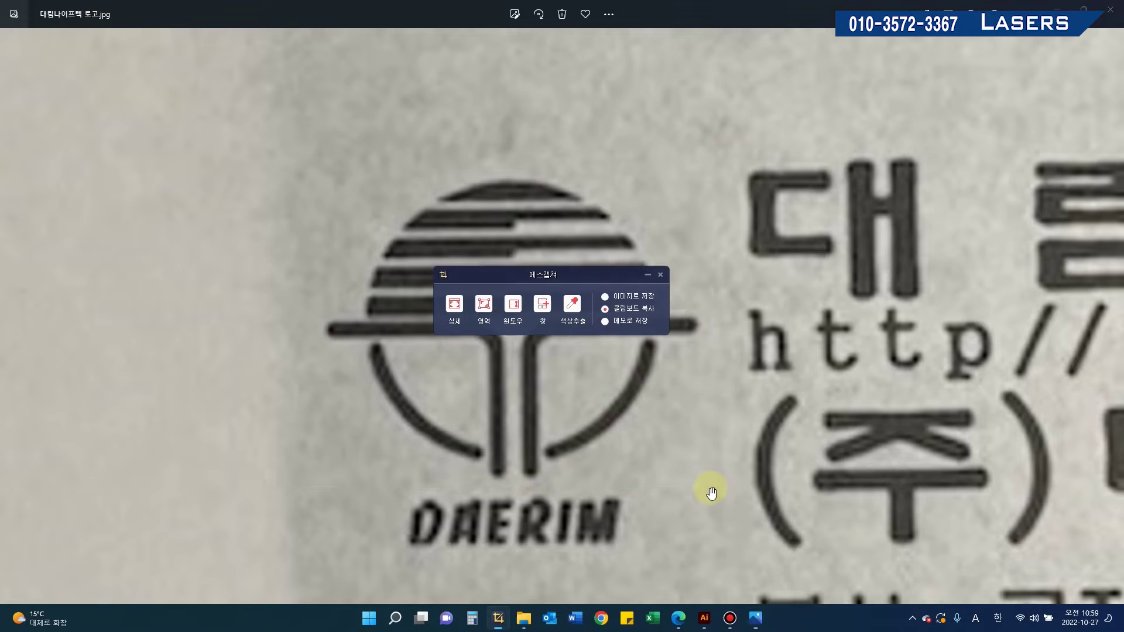
# Step: Paste the captured logo onto the Illustrator artboard and dock the Image Trace panel
pyautogui.click(708, 621)
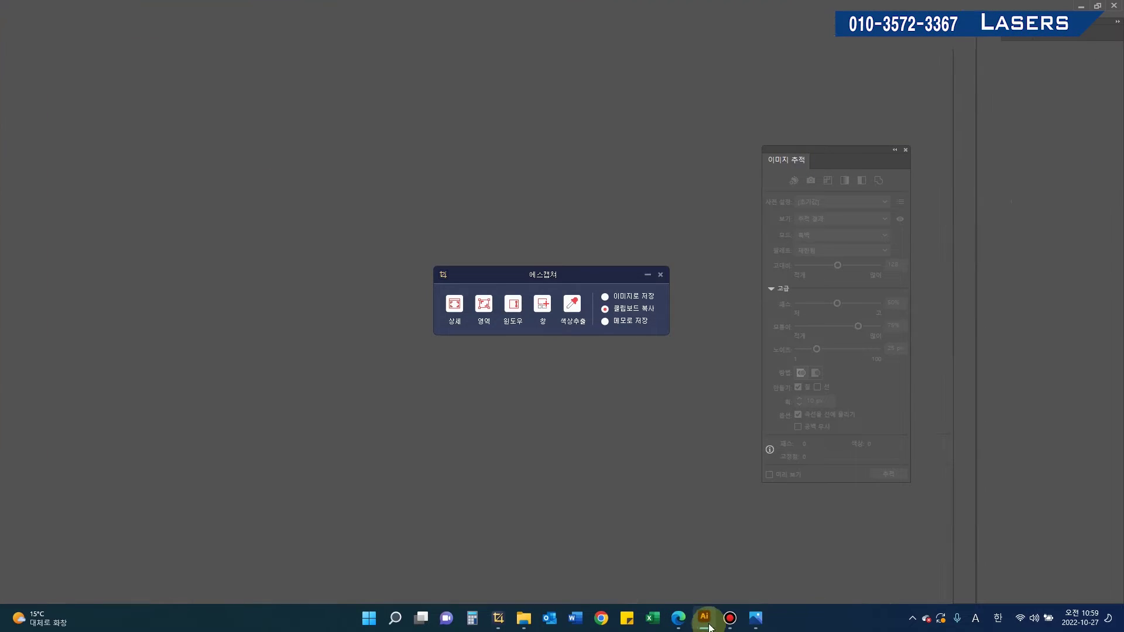
pyautogui.click(660, 275)
pyautogui.hotkey('ctrl', 'v')
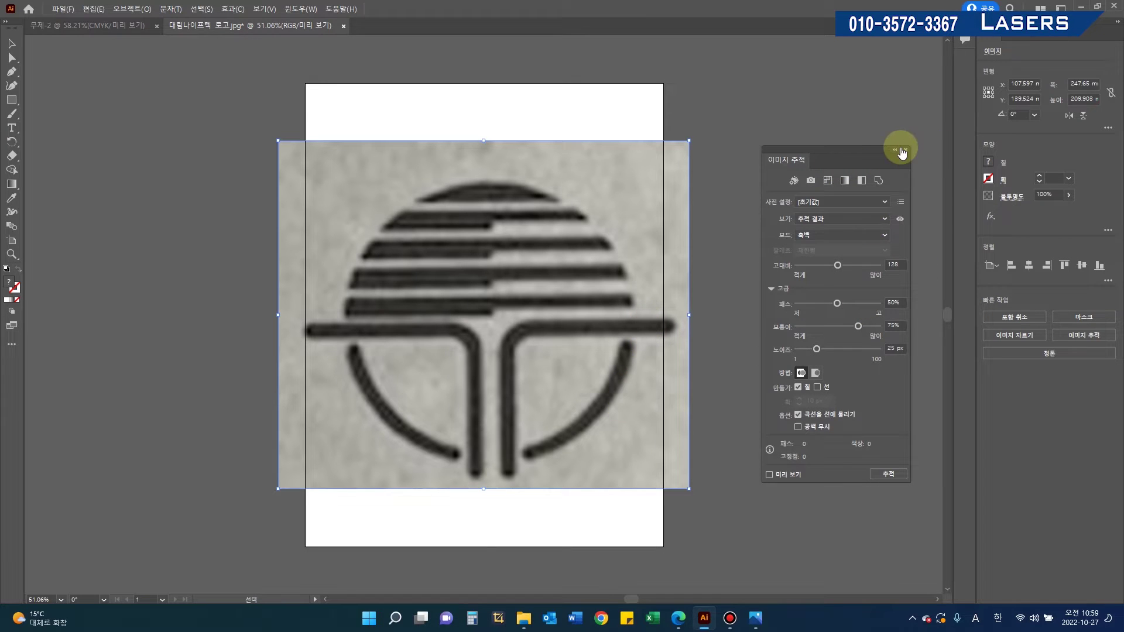
pyautogui.moveTo(830, 155)
pyautogui.mouseDown()
pyautogui.moveTo(870, 149)
pyautogui.moveTo(1032, 451)
pyautogui.moveTo(1019, 368)
pyautogui.moveTo(873, 178)
pyautogui.mouseUp()
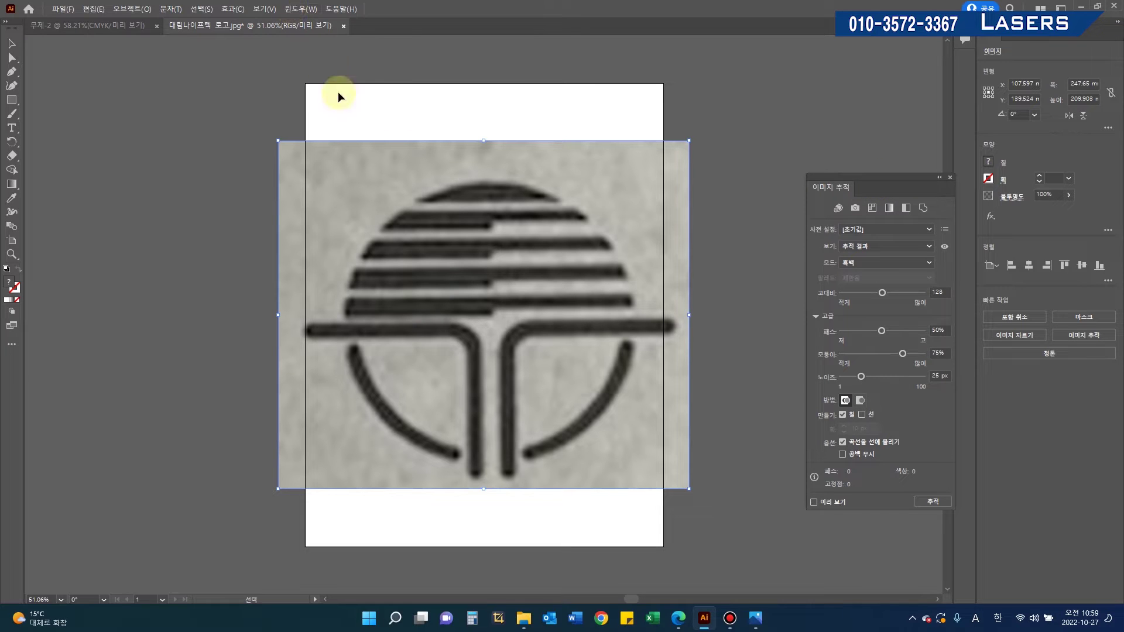
# Step: Reopen the Image Trace panel from the Window menu
pyautogui.click(292, 10)
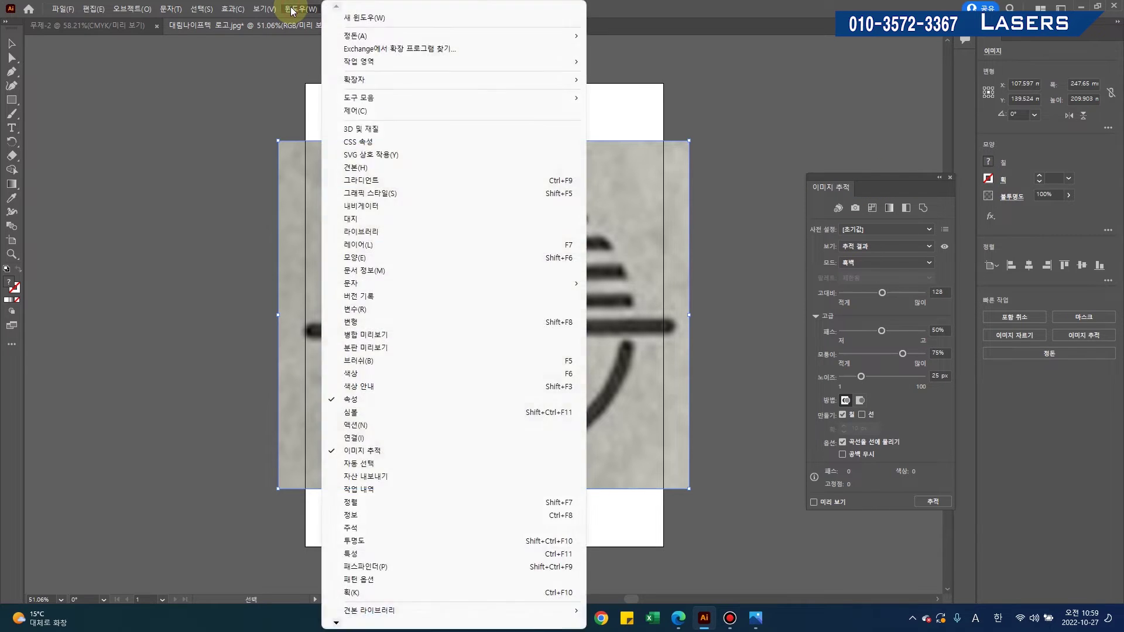
pyautogui.click(263, 8)
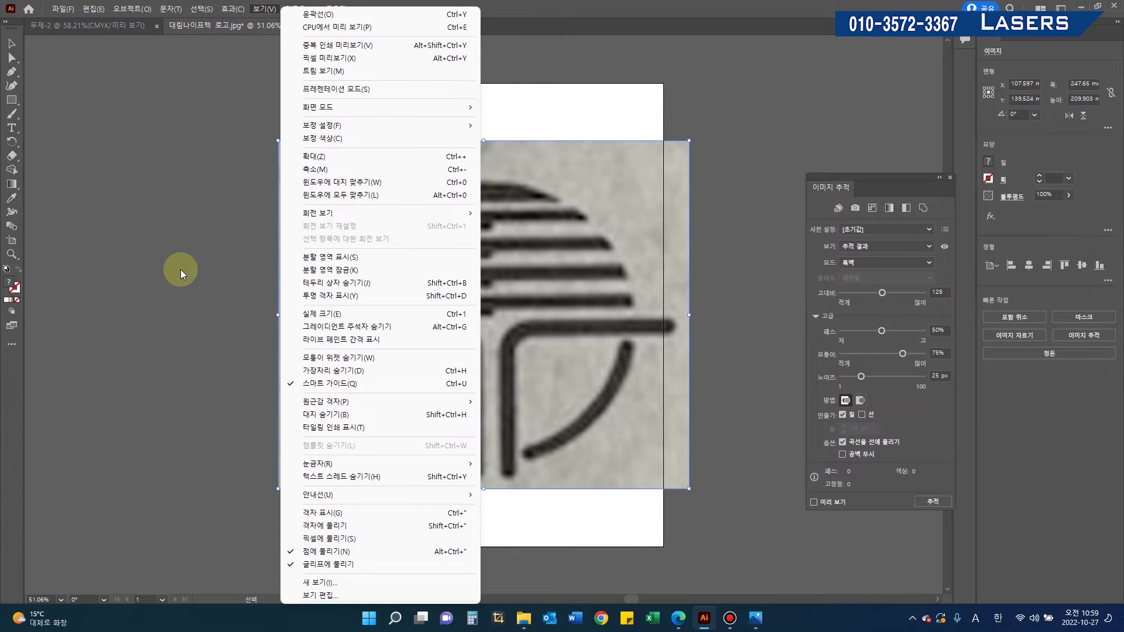
pyautogui.click(180, 267)
pyautogui.click(300, 9)
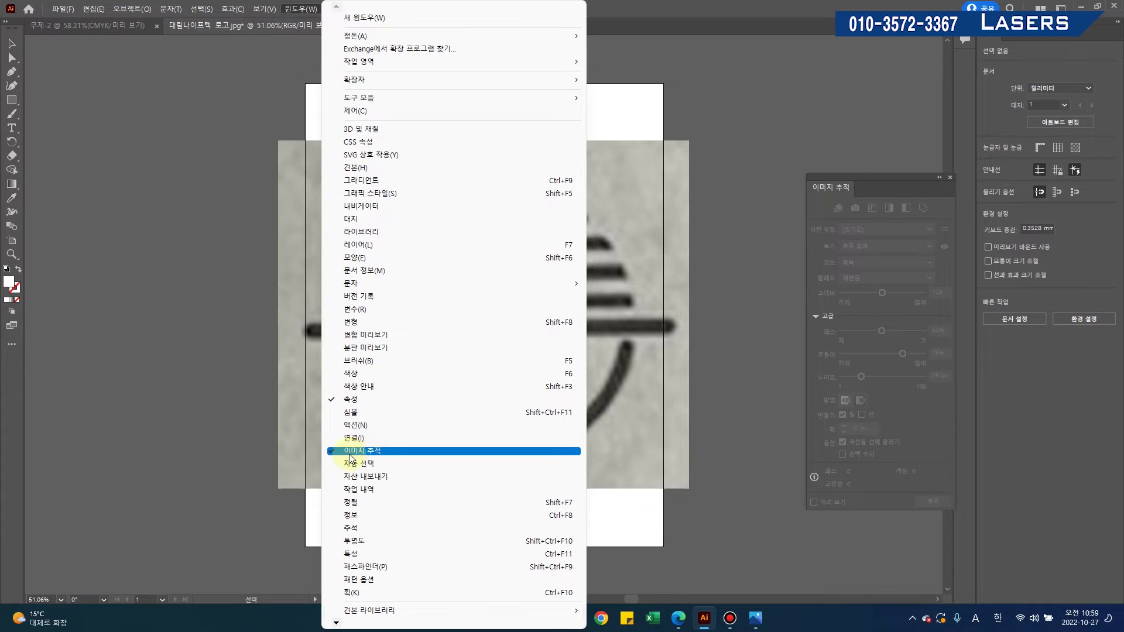
pyautogui.click(381, 451)
pyautogui.click(468, 343)
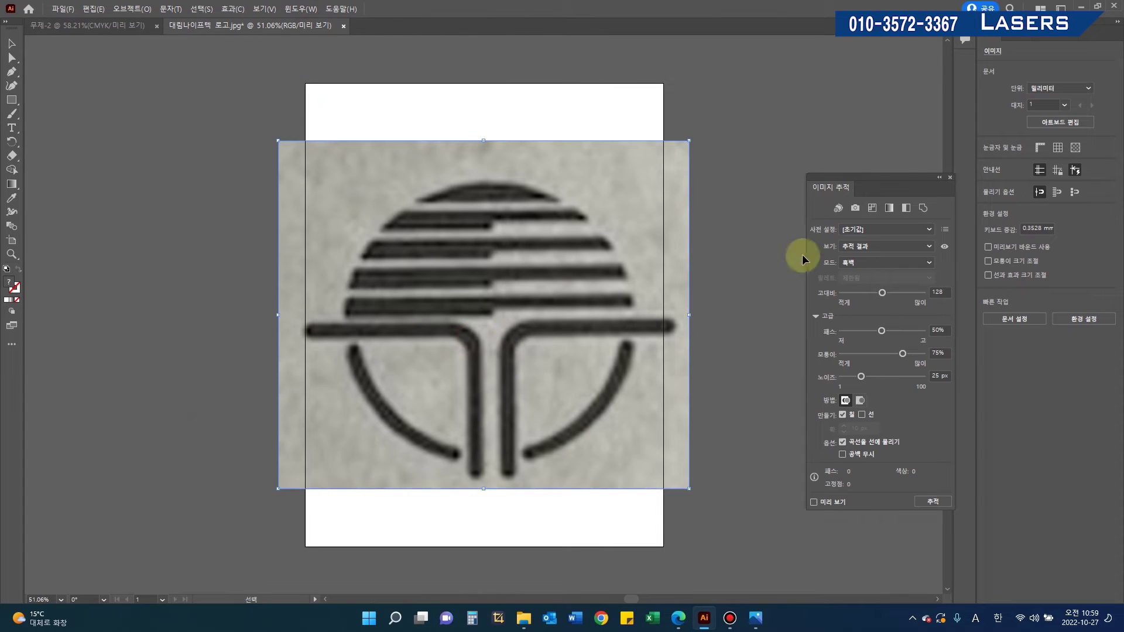
# Step: Trace the logo image with Tracing Result with Outlines view and Ignore White on
pyautogui.click(905, 177)
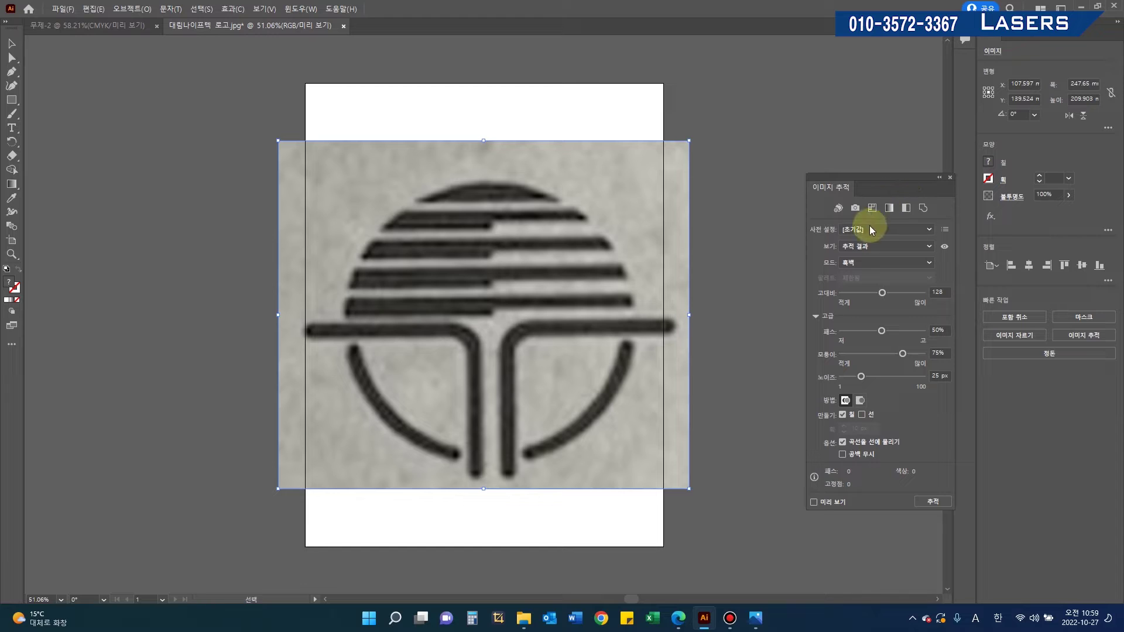
pyautogui.click(862, 250)
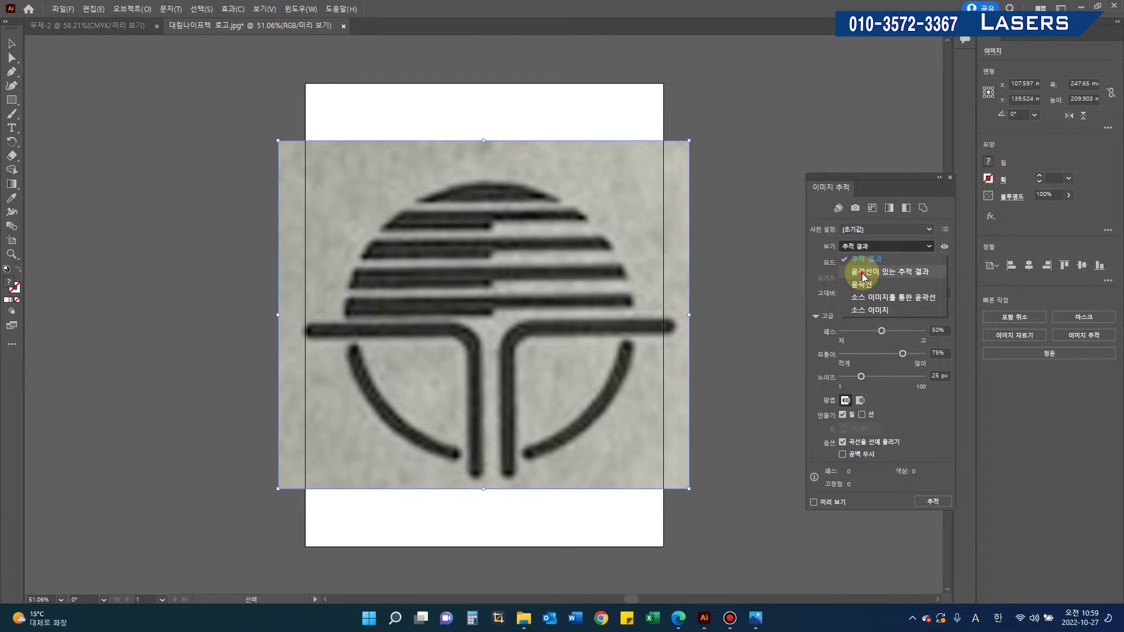
pyautogui.click(861, 273)
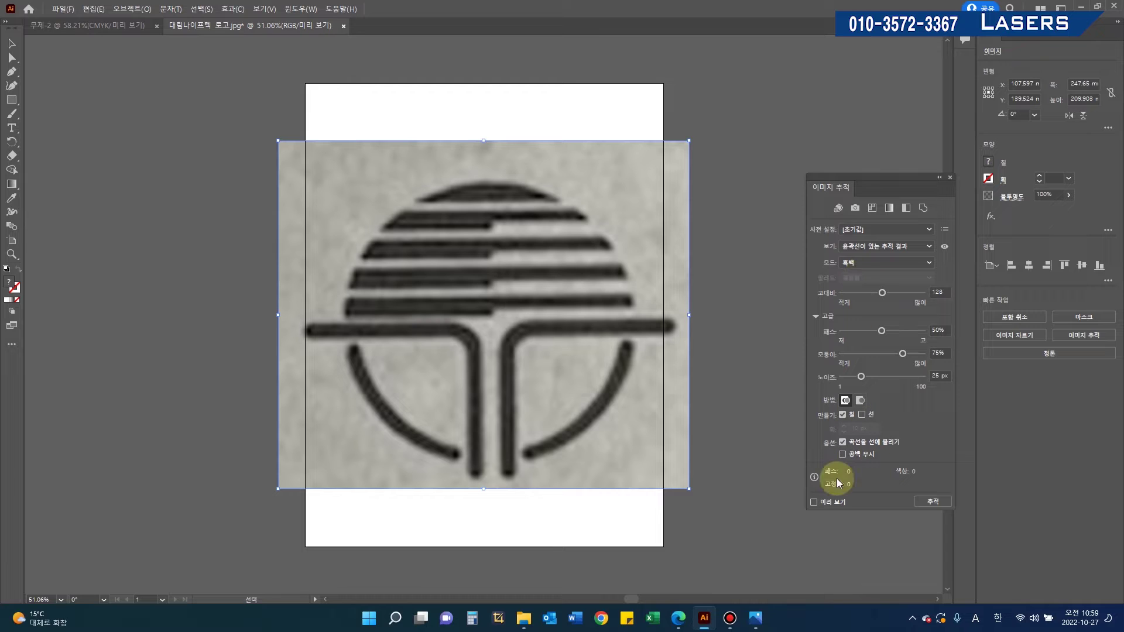
pyautogui.click(843, 455)
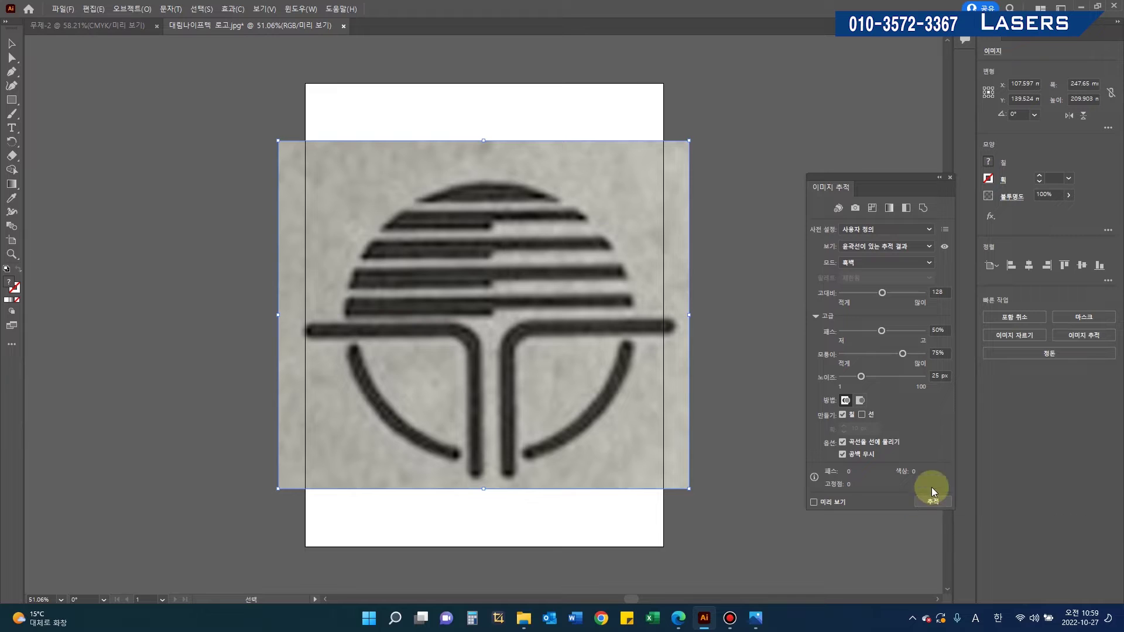
pyautogui.click(938, 503)
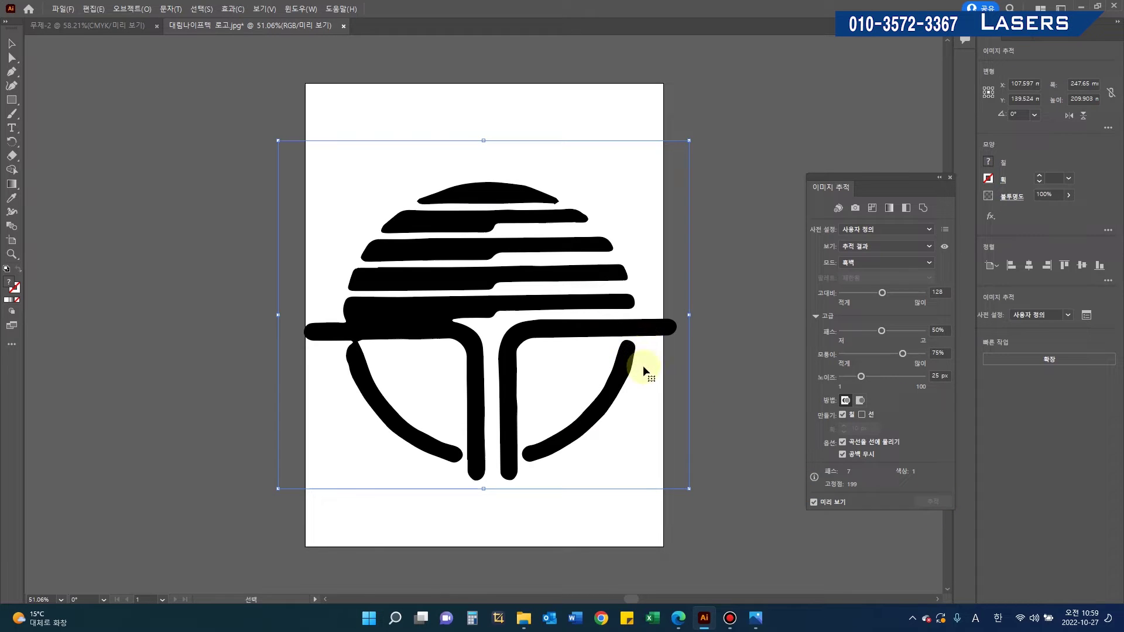
# Step: Lower the trace threshold to 84 while viewing the result with outlines
pyautogui.click(872, 245)
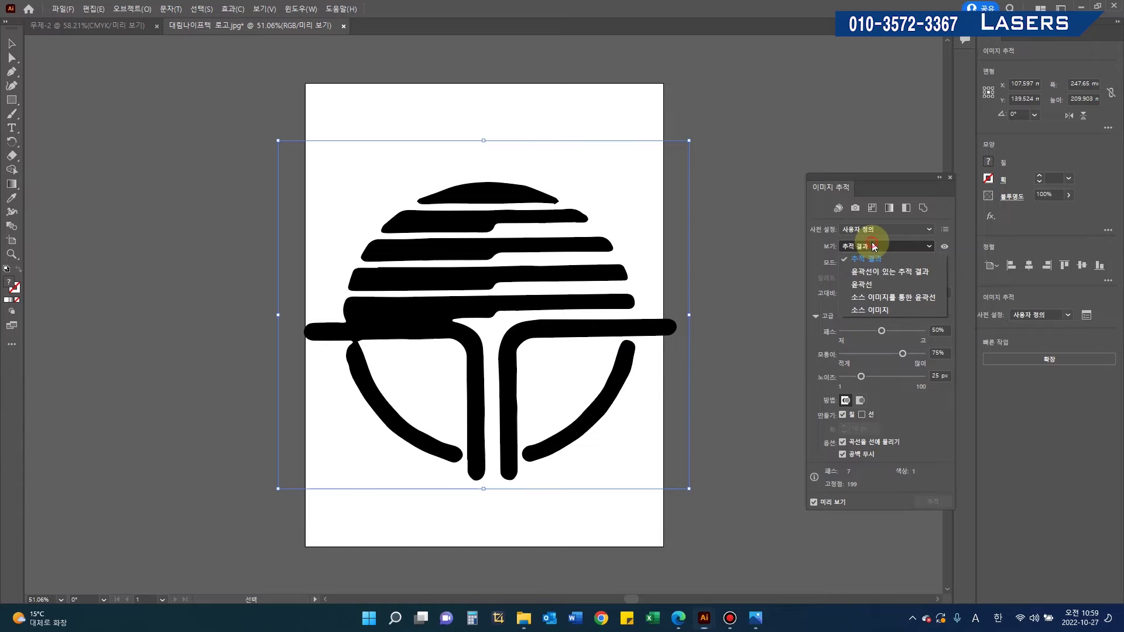
pyautogui.click(882, 273)
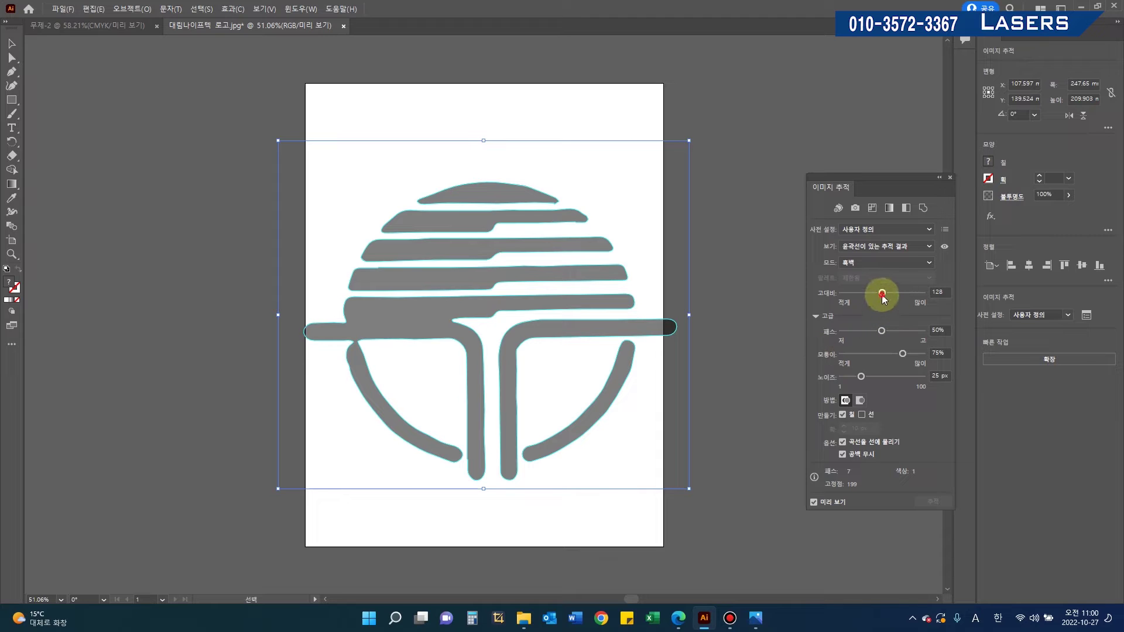
pyautogui.moveTo(882, 296); pyautogui.dragTo(864, 295)
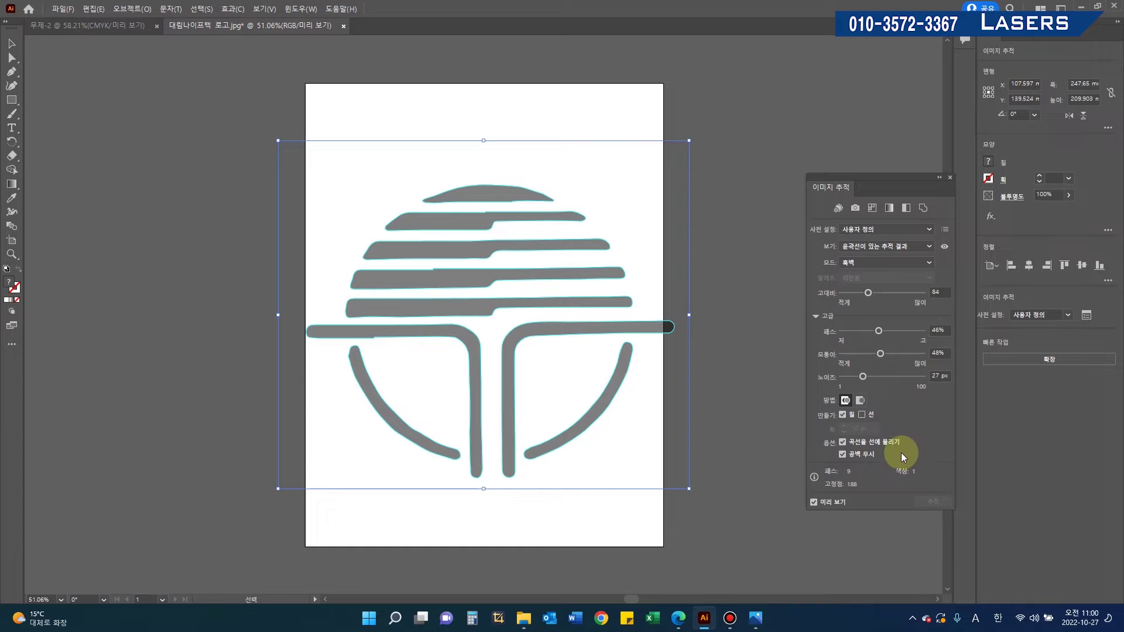
# Step: Save the traced logo locally as 대림나이프텍 로고.ai in Illustrator 8 format
pyautogui.click(62, 9)
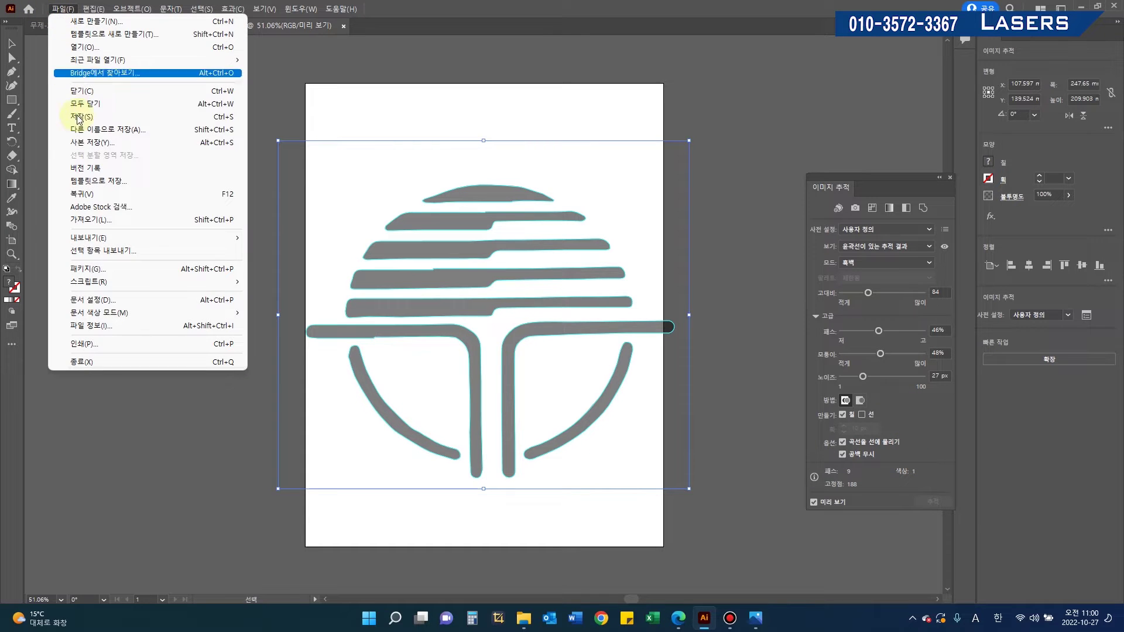
pyautogui.click(96, 130)
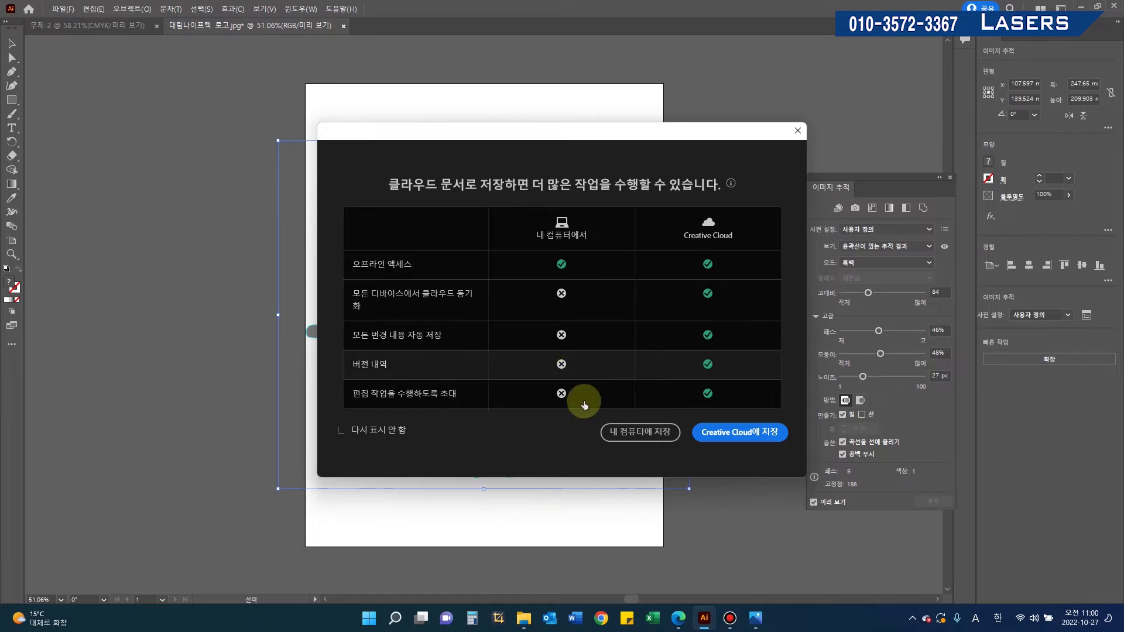
pyautogui.click(640, 438)
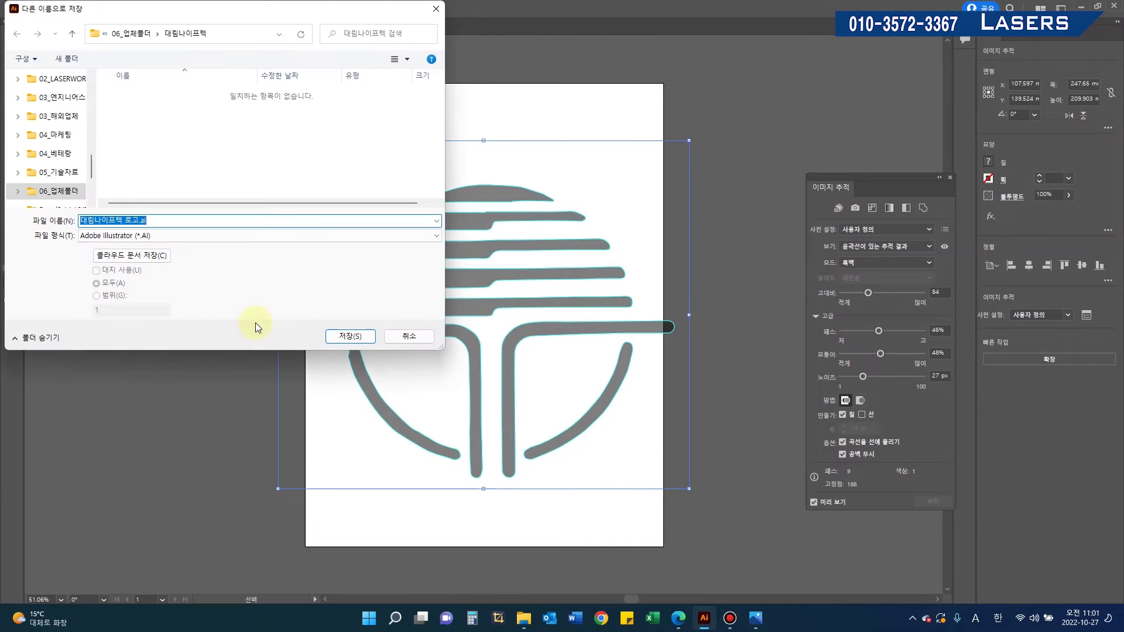
pyautogui.click(357, 338)
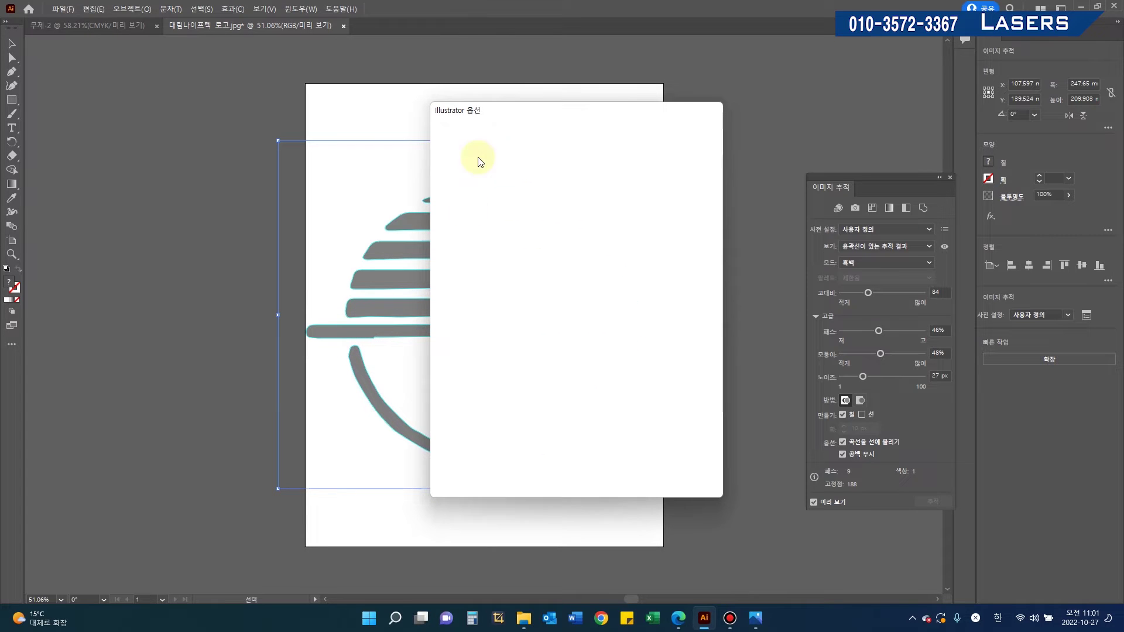
pyautogui.click(507, 139)
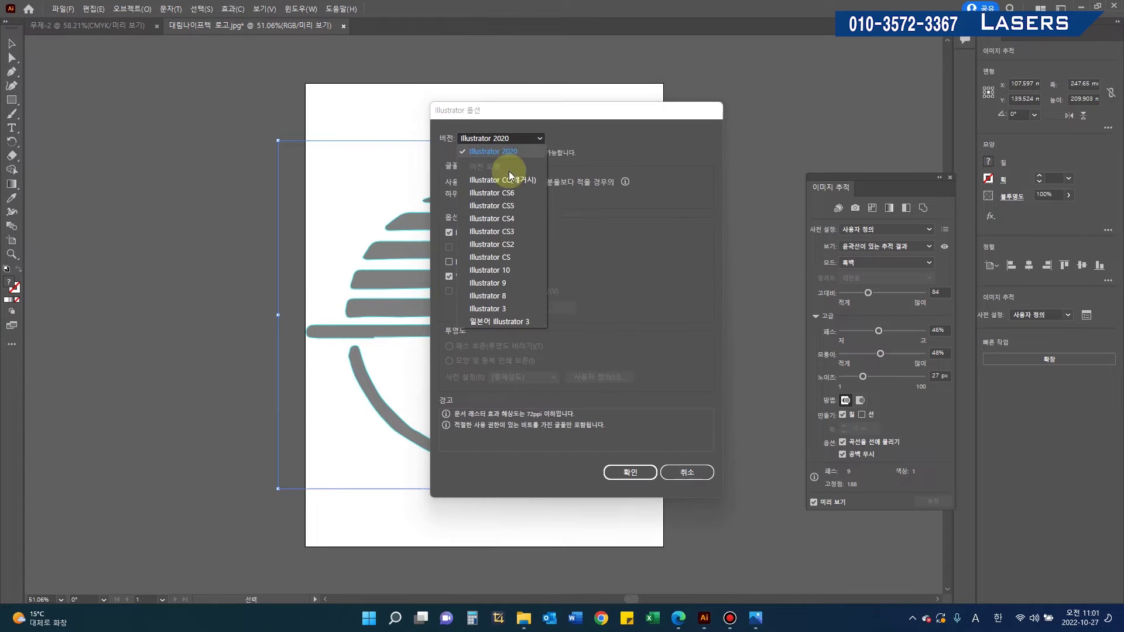
pyautogui.click(507, 297)
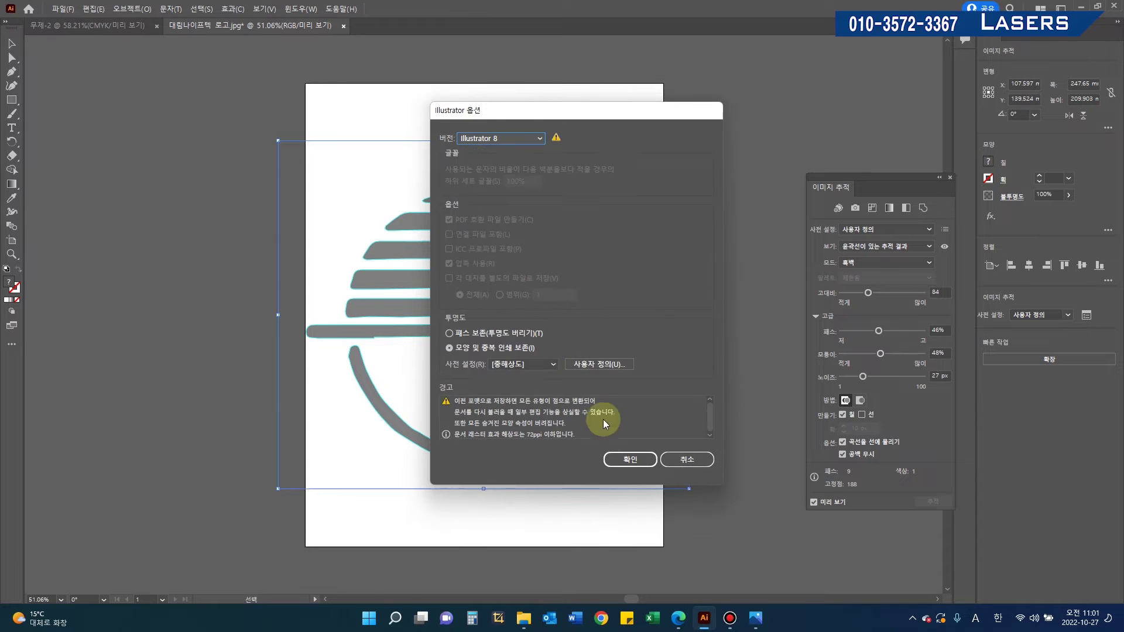
pyautogui.click(626, 459)
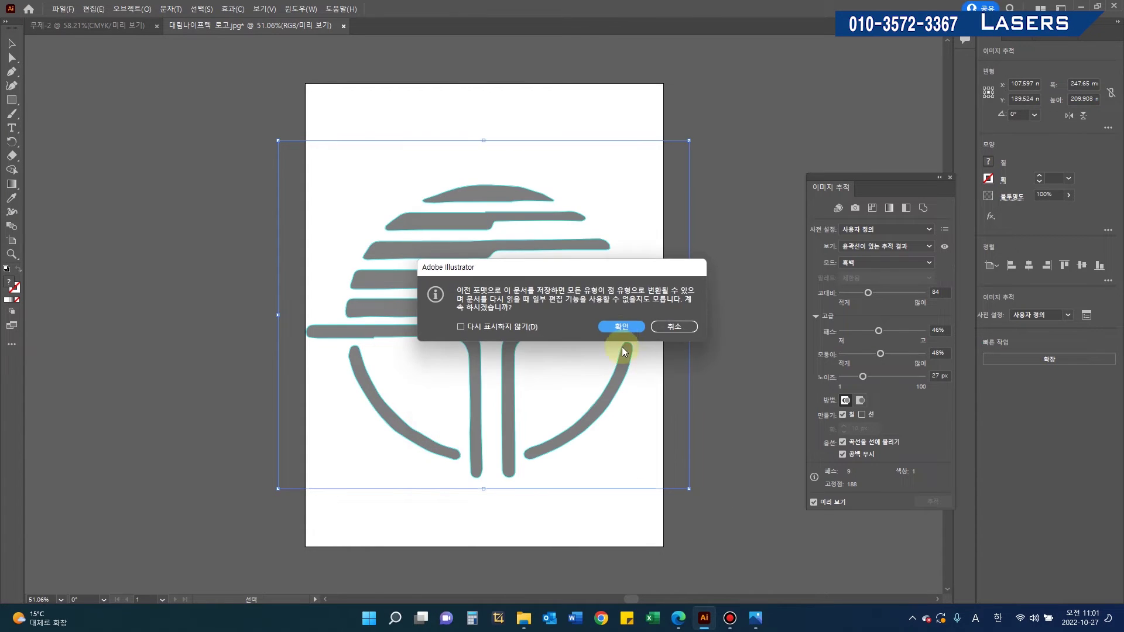
pyautogui.click(620, 328)
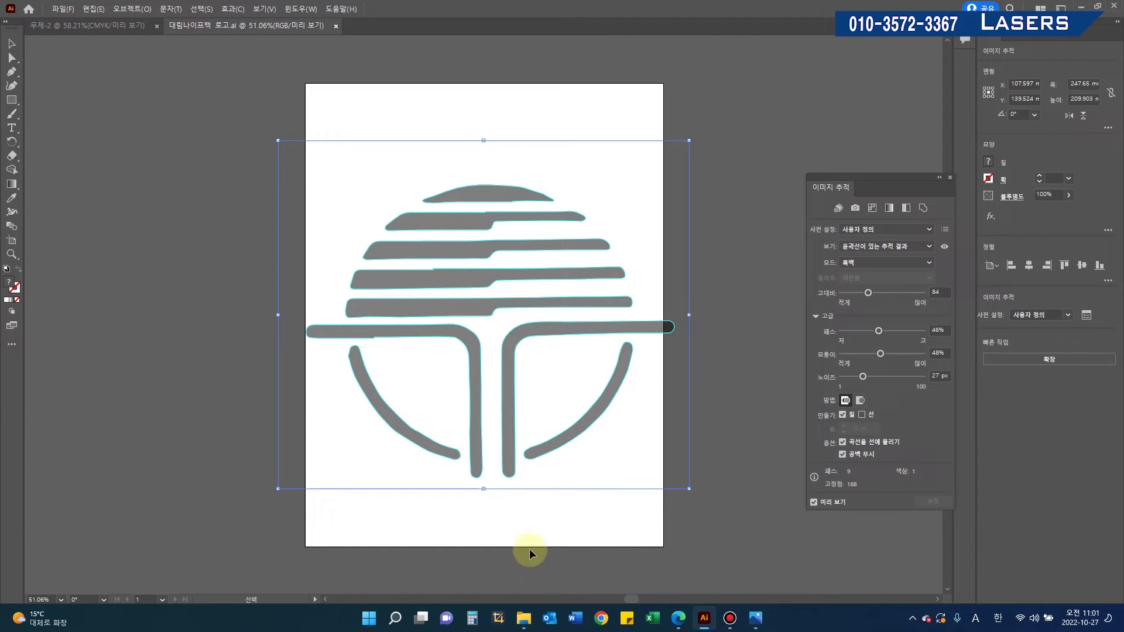
# Step: Launch EzCad-Lite and select 대림나이프텍 로고.ai in 06_업체폴더 > 대림나이프텍 for vector import
pyautogui.click(1081, 7)
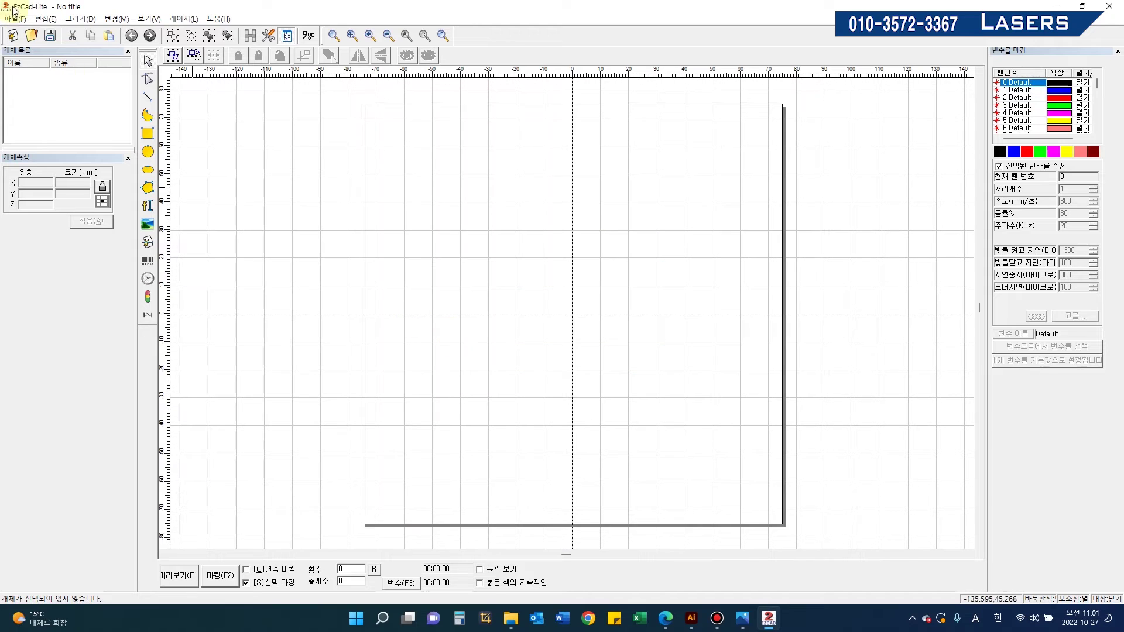
pyautogui.click(15, 21)
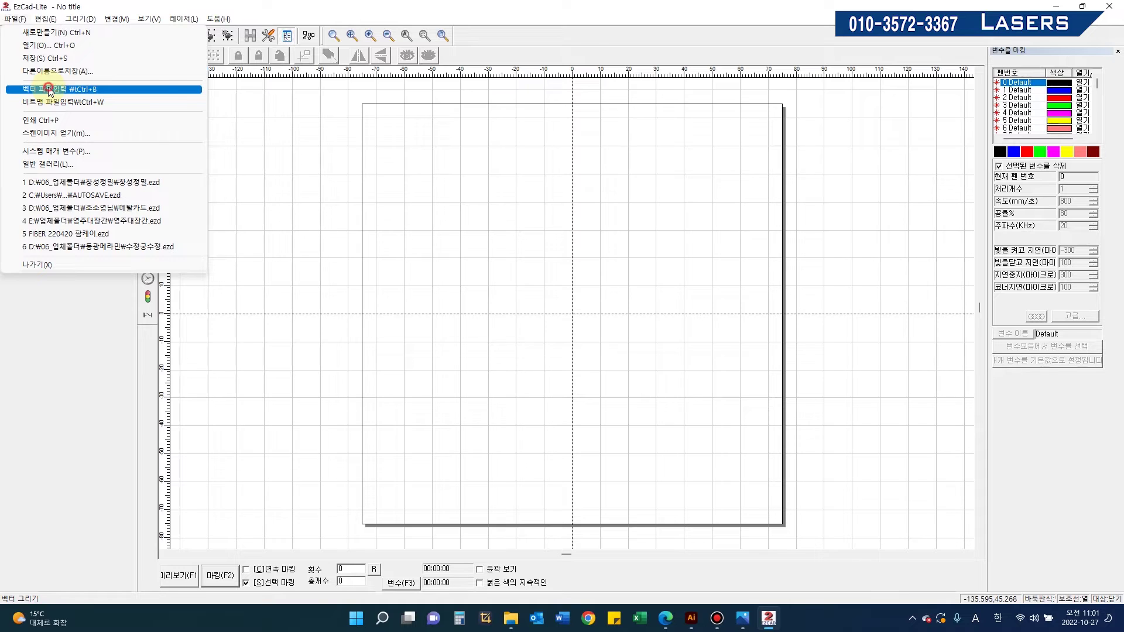
pyautogui.click(49, 90)
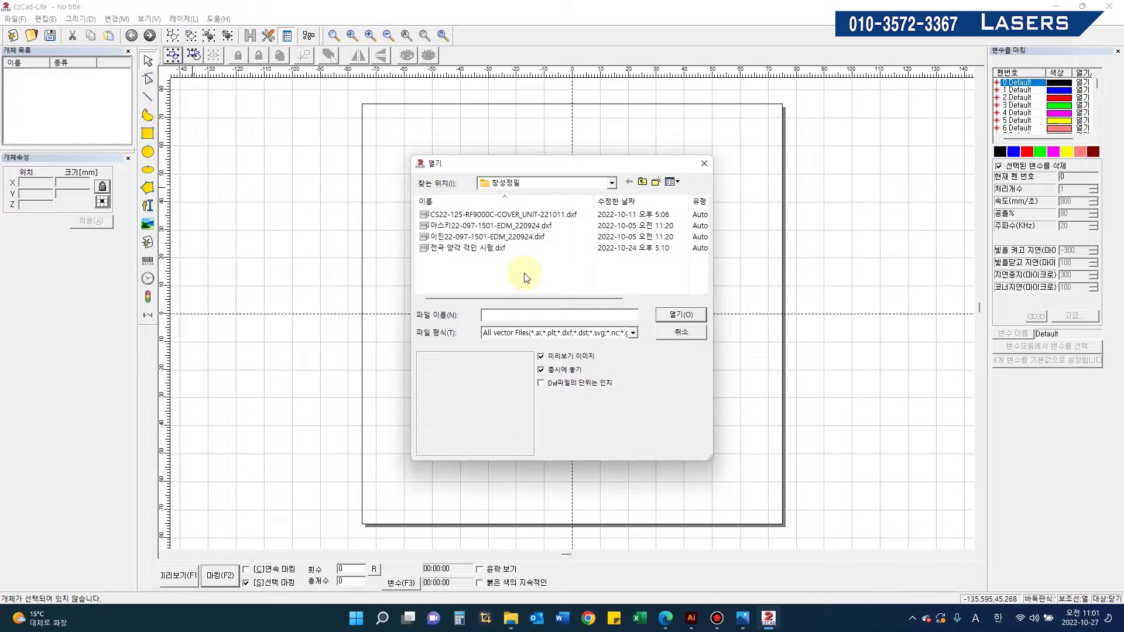
pyautogui.click(642, 182)
pyautogui.scroll(3, 492, 249)
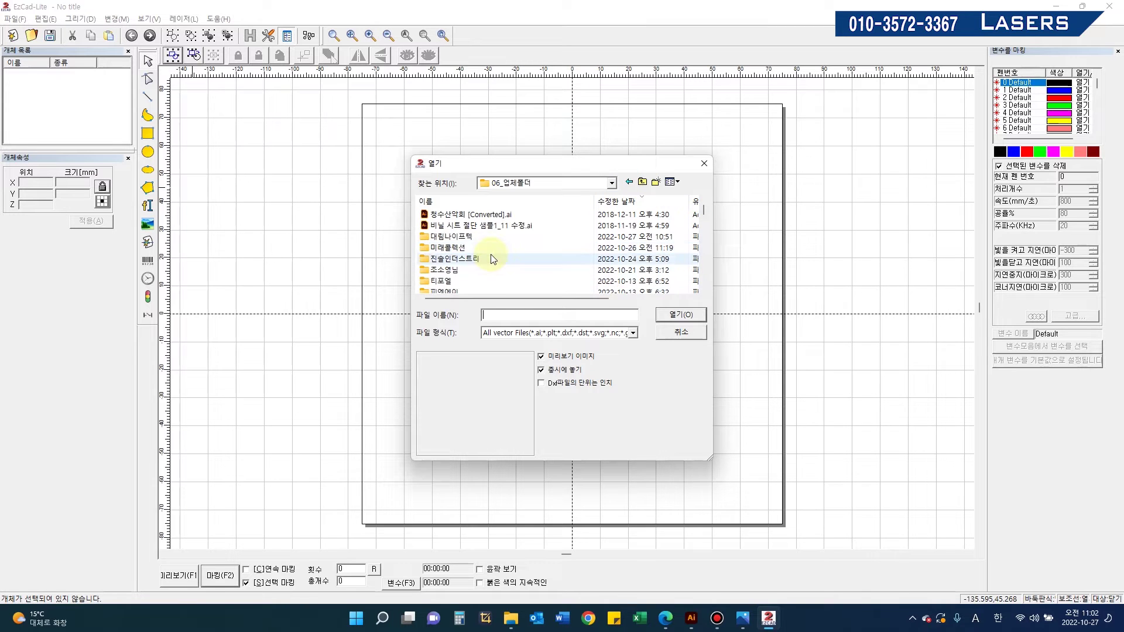
pyautogui.click(478, 239)
pyautogui.doubleClick(480, 241)
pyautogui.click(487, 214)
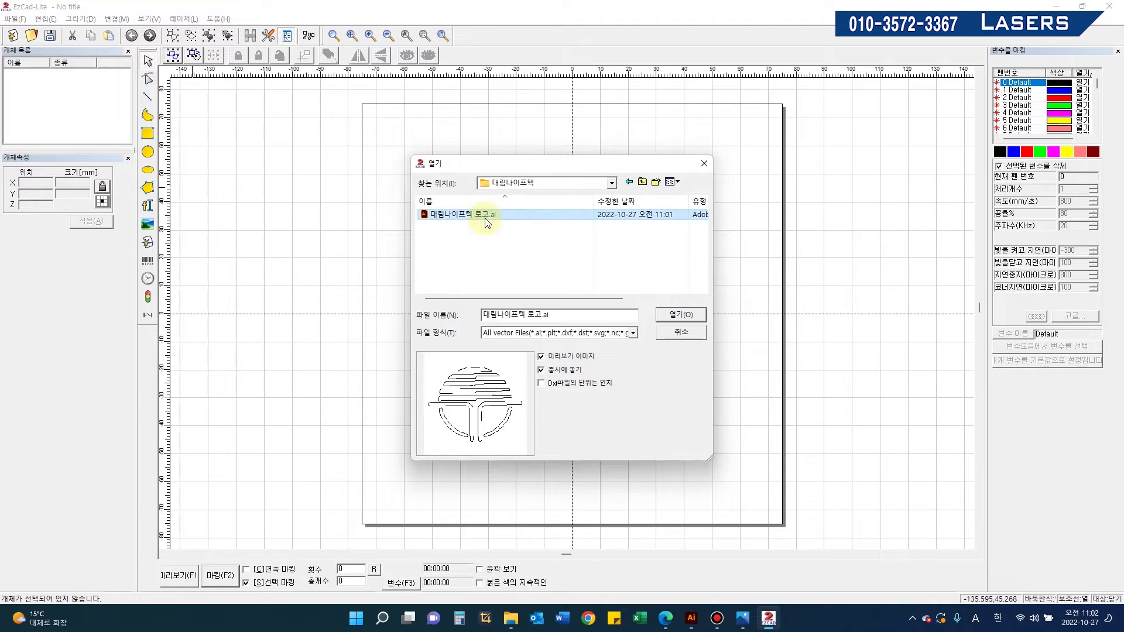
# Step: Import the logo and scale it down to 20.136 × 16.040 mm inside the marking area
pyautogui.click(578, 358)
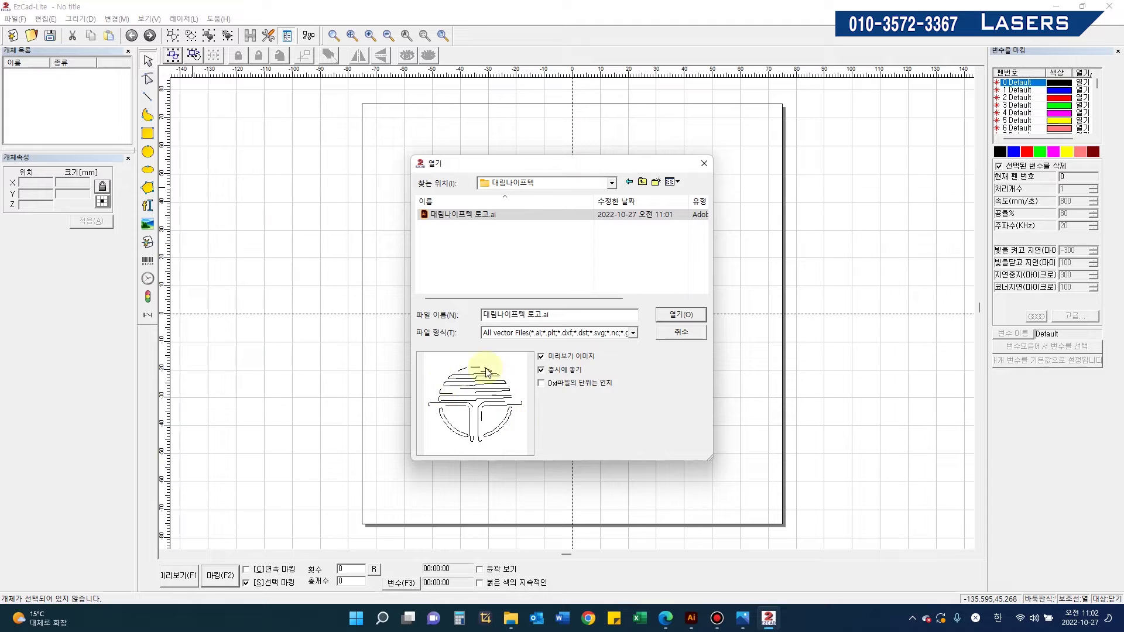
pyautogui.click(674, 318)
pyautogui.scroll(-2, 568, 303)
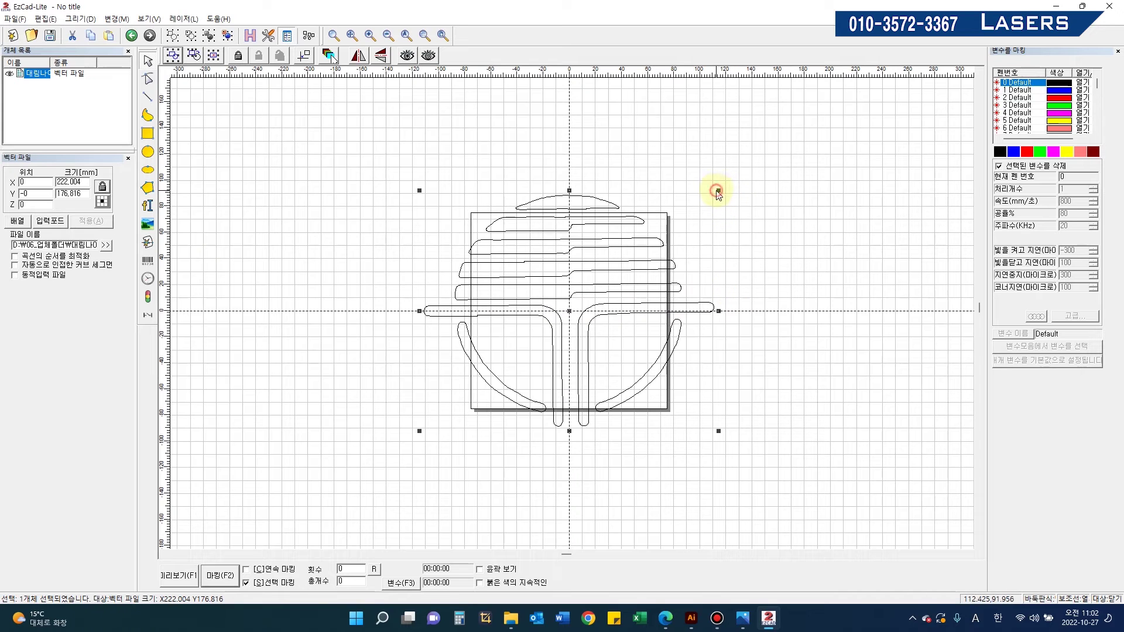
pyautogui.click(722, 188)
pyautogui.click(648, 238)
pyautogui.moveTo(719, 190); pyautogui.dragTo(505, 275)
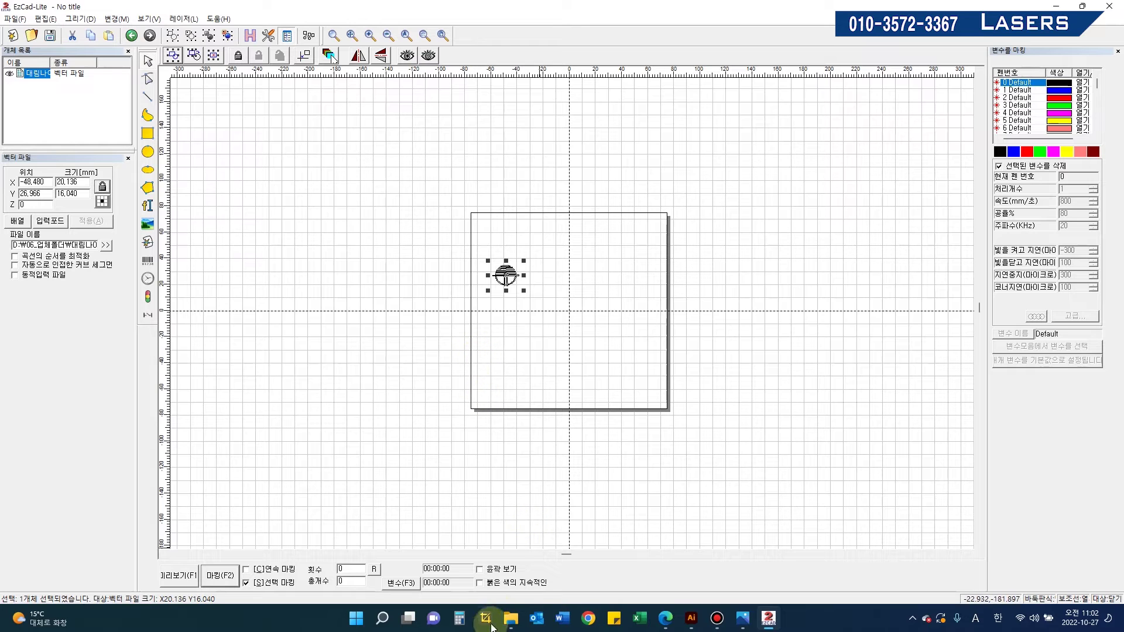
pyautogui.click(147, 206)
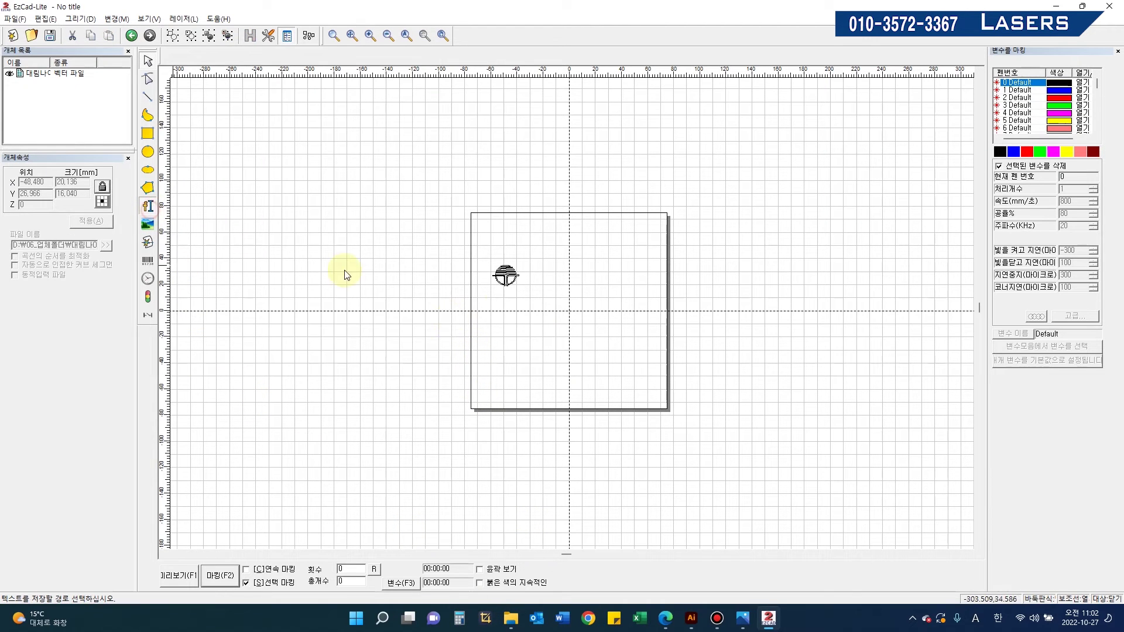
# Step: Add a TrueType text object reading DAERIM and move it up under the logo
pyautogui.click(499, 307)
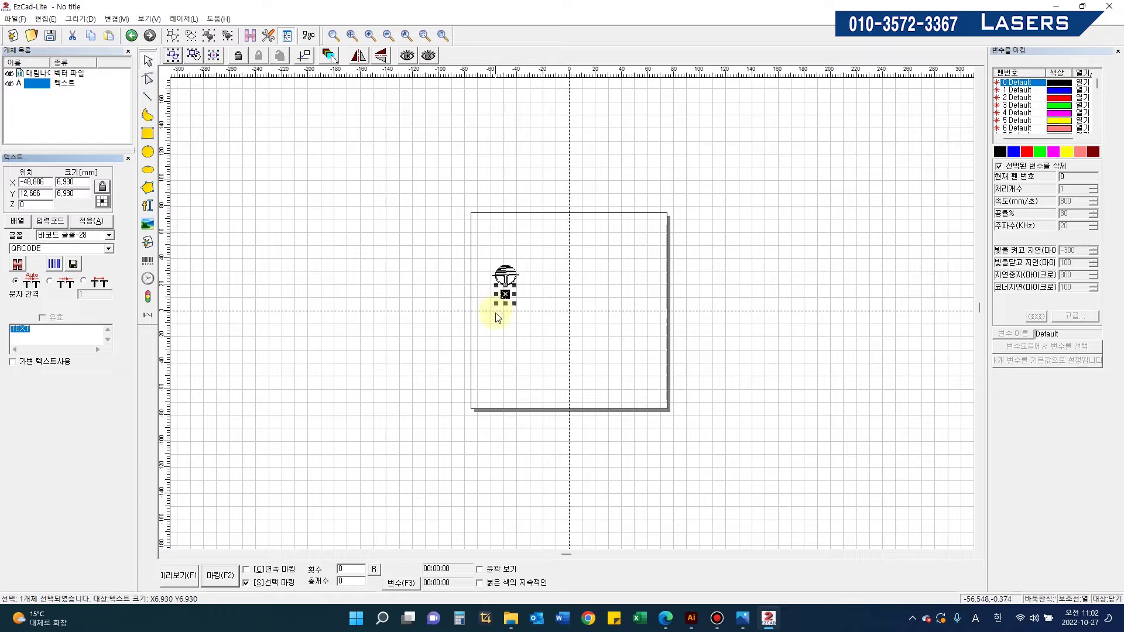
pyautogui.click(66, 236)
pyautogui.click(64, 247)
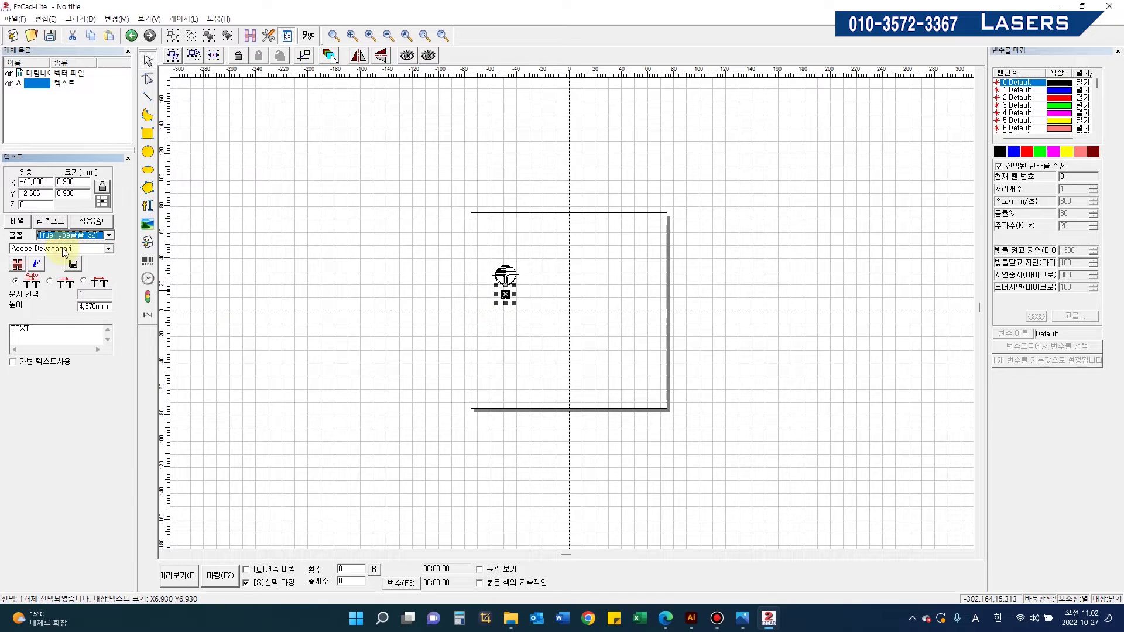
pyautogui.moveTo(35, 328); pyautogui.dragTo(2, 324)
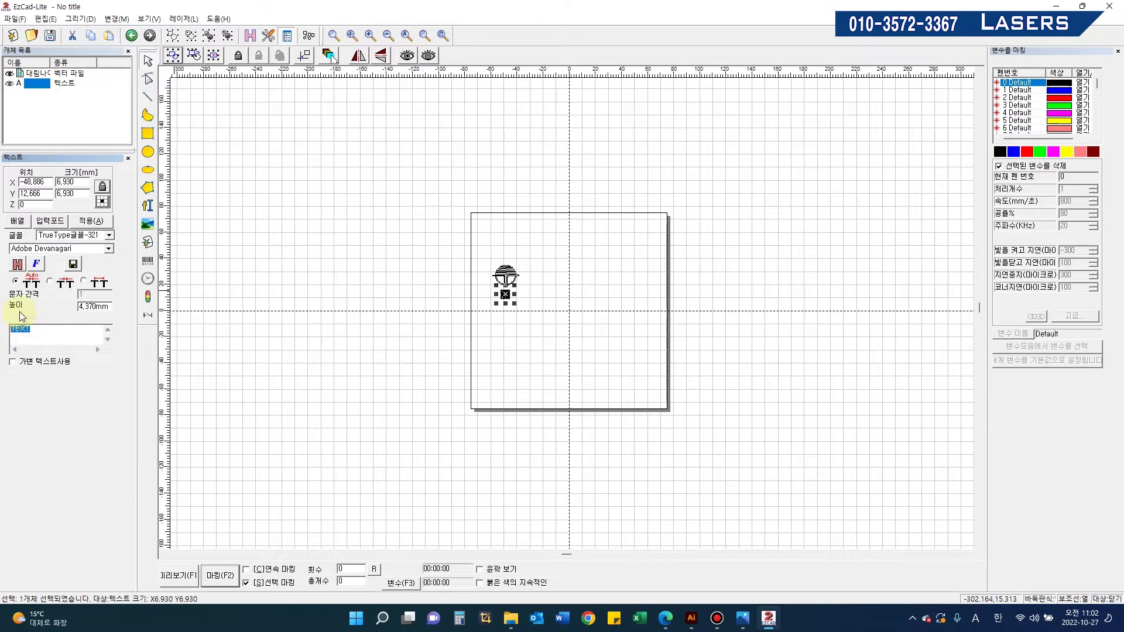
pyautogui.write('어')
pyautogui.click(89, 221)
pyautogui.scroll(2, 457, 310)
pyautogui.scroll(1, 456, 321)
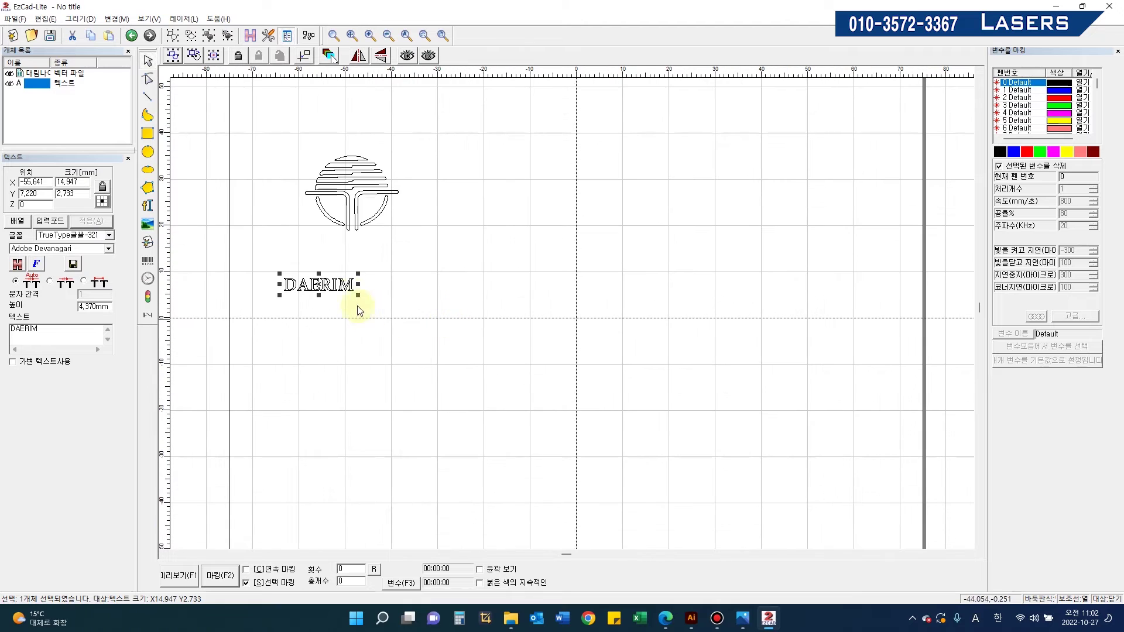
pyautogui.click(321, 285)
pyautogui.moveTo(320, 285); pyautogui.dragTo(356, 253)
pyautogui.scroll(-2, 479, 287)
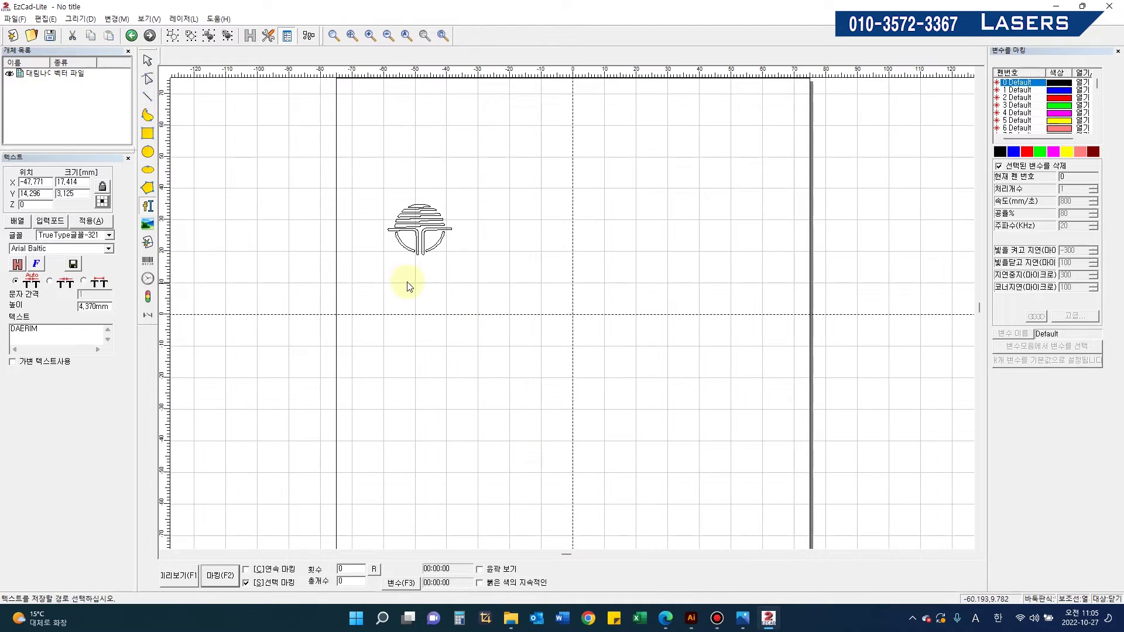
# Step: Place DAERIM text under the logo and apply the Century font
pyautogui.click(404, 282)
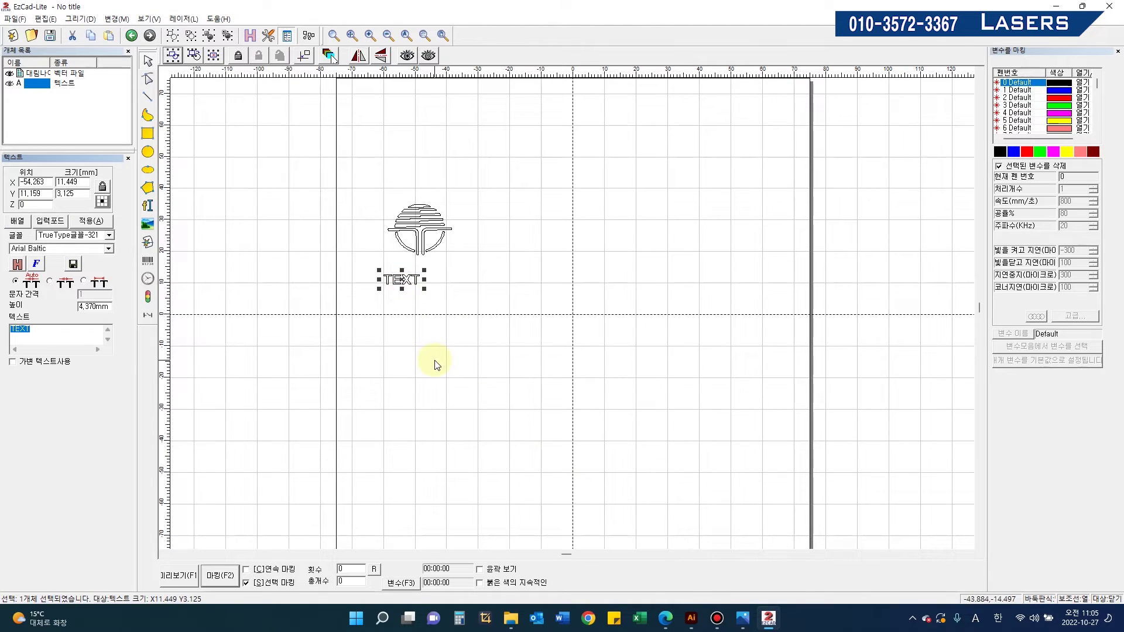
pyautogui.write('D')
pyautogui.scroll(-1, 291, 245)
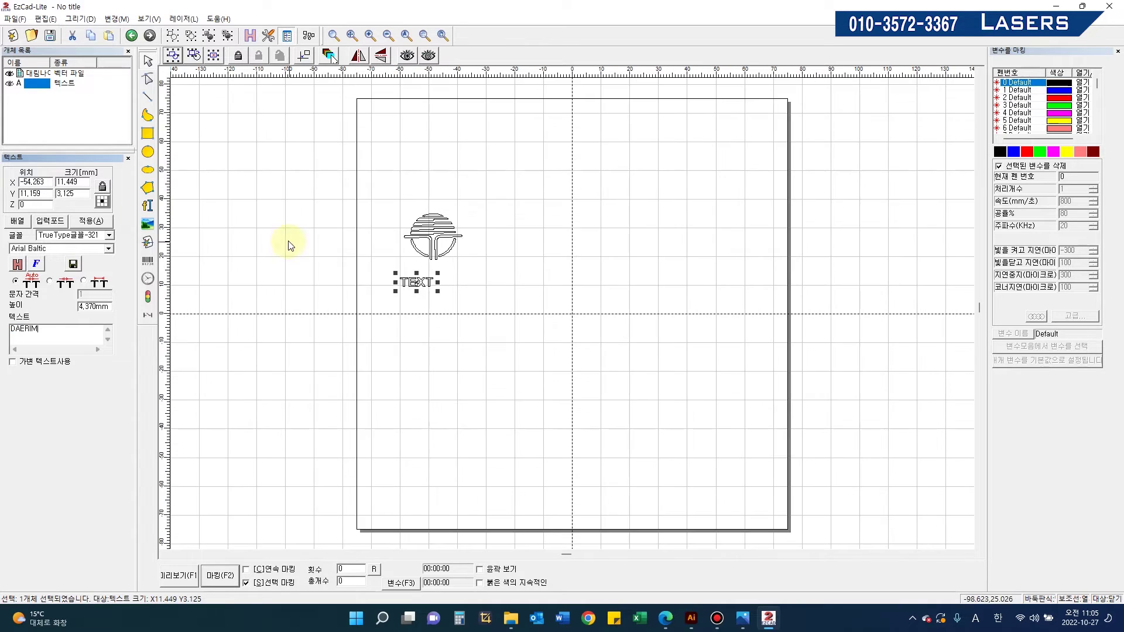
pyautogui.click(95, 249)
pyautogui.scroll(-5, 84, 358)
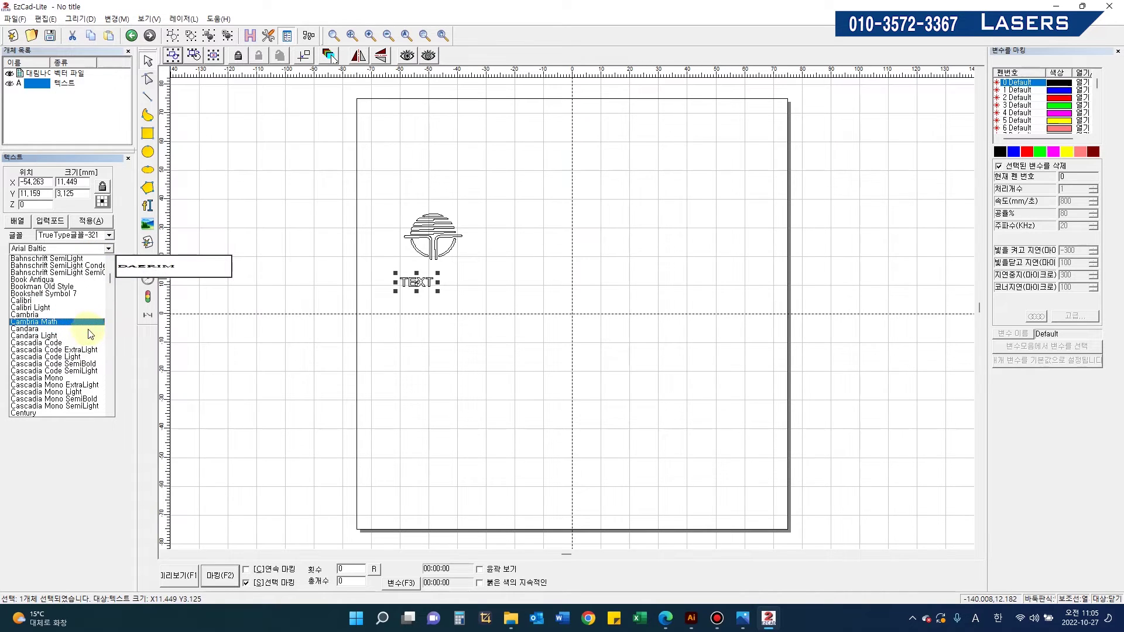
pyautogui.scroll(-3, 79, 363)
pyautogui.scroll(-3, 75, 375)
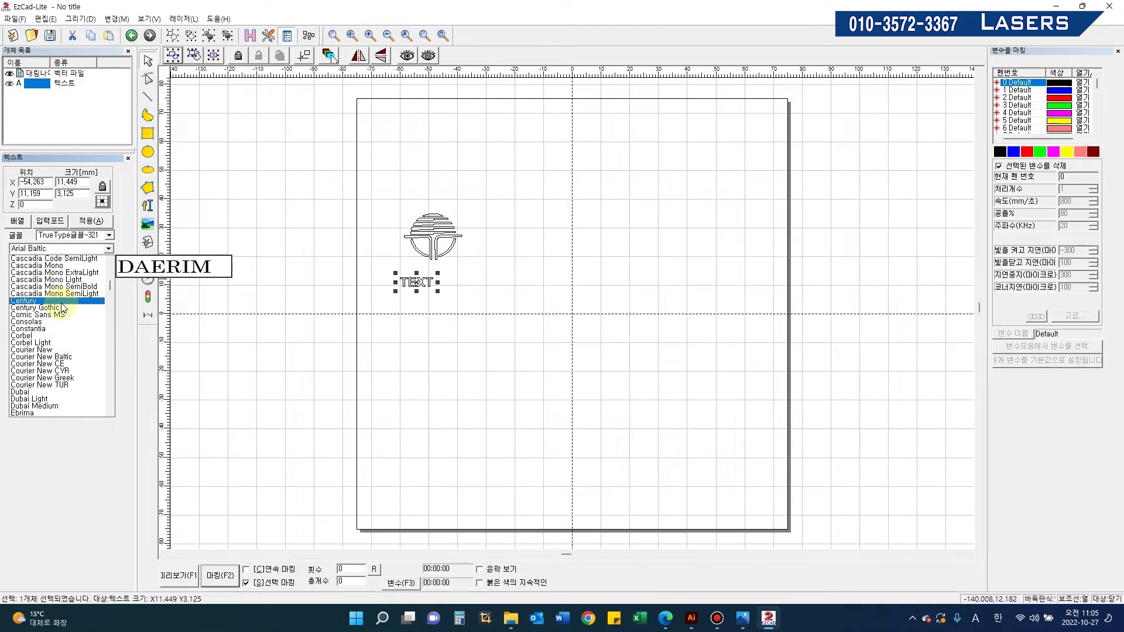
pyautogui.click(62, 305)
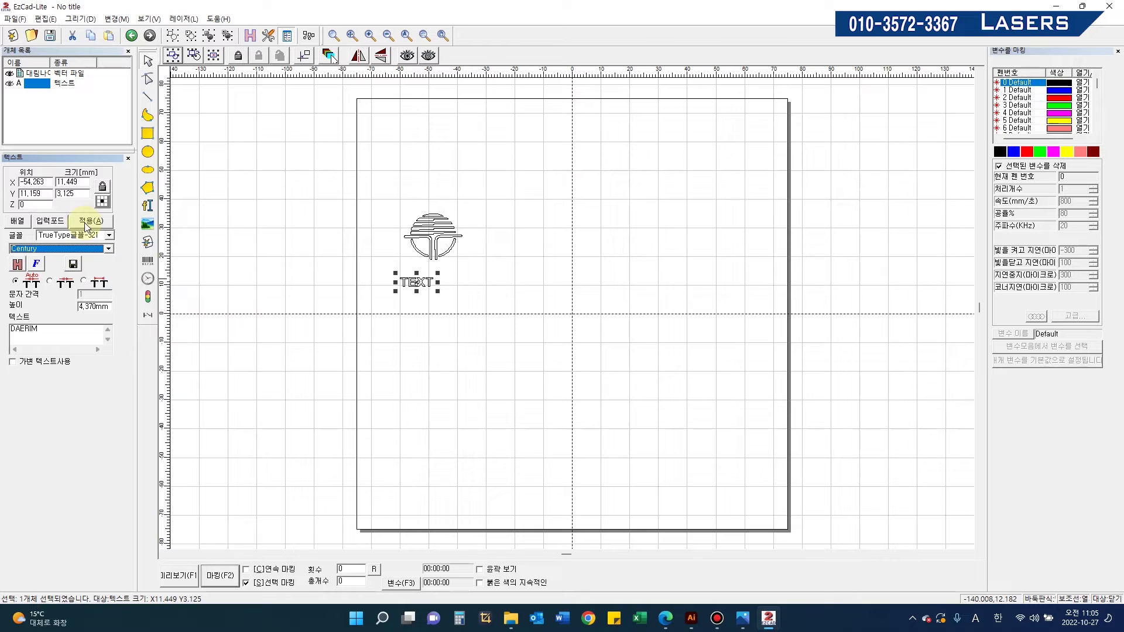
pyautogui.click(91, 221)
# Step: Switch DAERIM to HY견고딕 and centre it beneath the logo
pyautogui.click(71, 248)
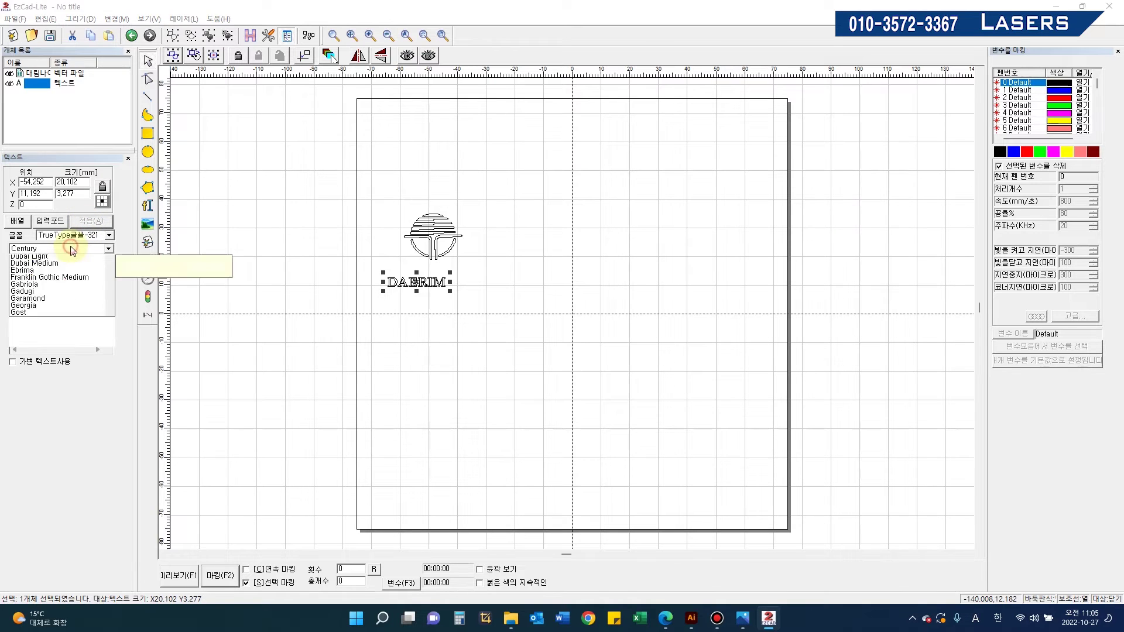
pyautogui.scroll(-5, 111, 291)
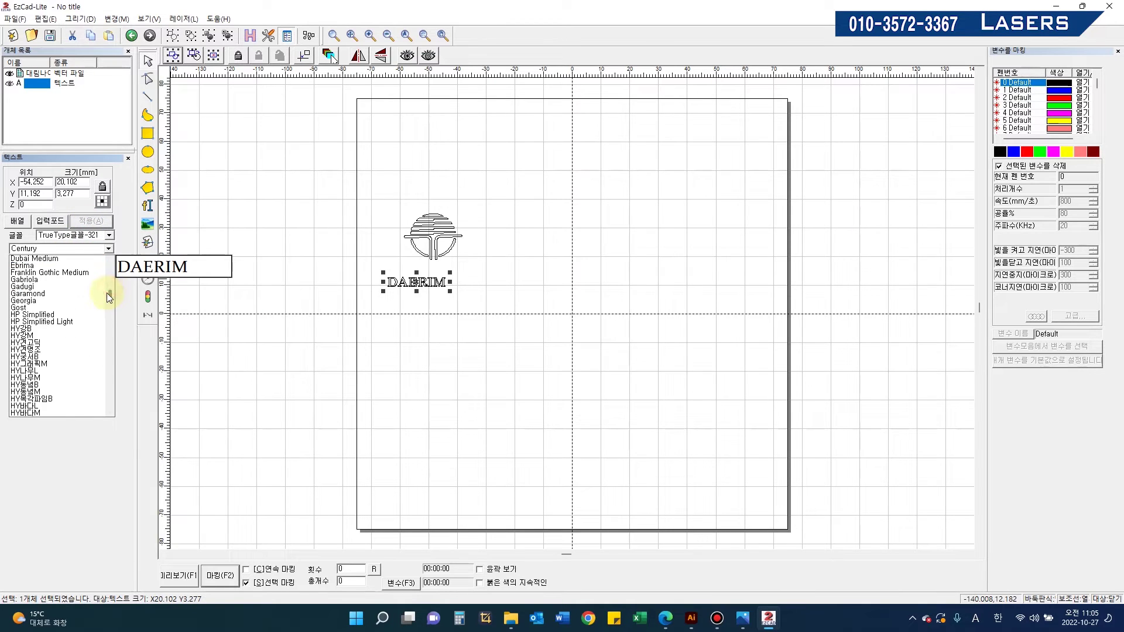
pyautogui.click(65, 328)
pyautogui.click(90, 220)
pyautogui.moveTo(425, 286); pyautogui.dragTo(439, 279)
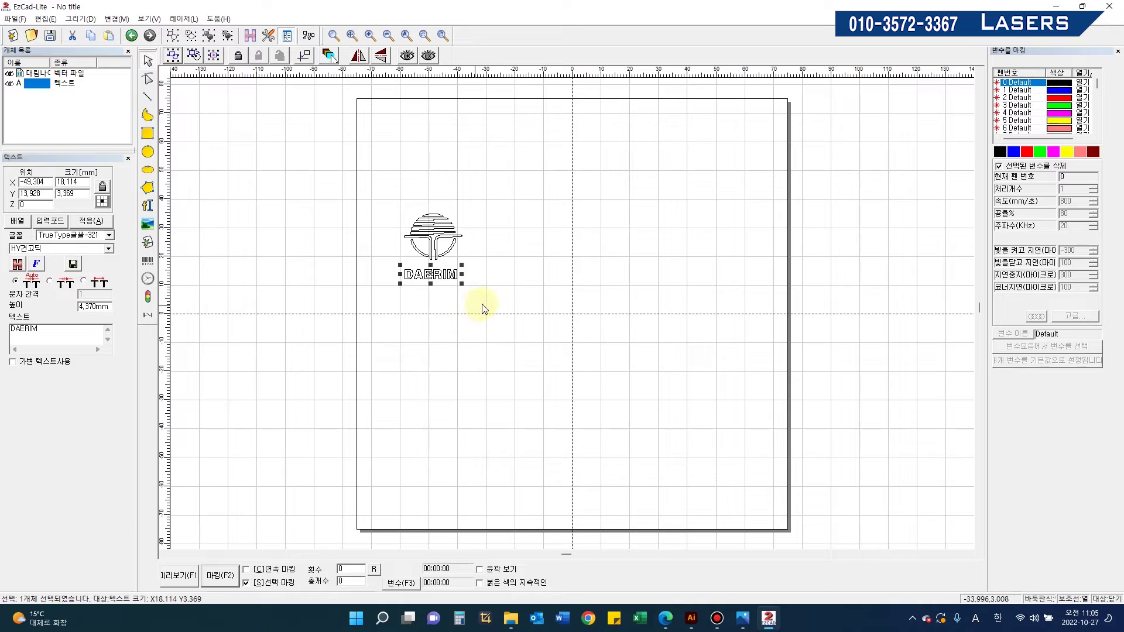
# Step: Add the text DAERIM KNIFE TEC to the right of the logo
pyautogui.click(536, 269)
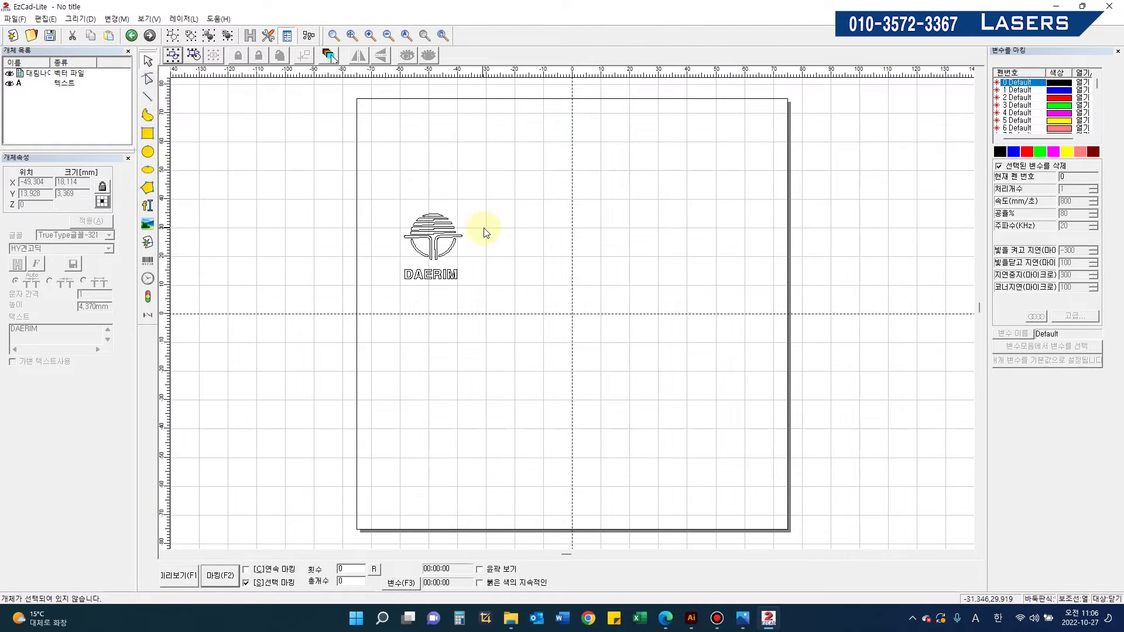
pyautogui.click(148, 205)
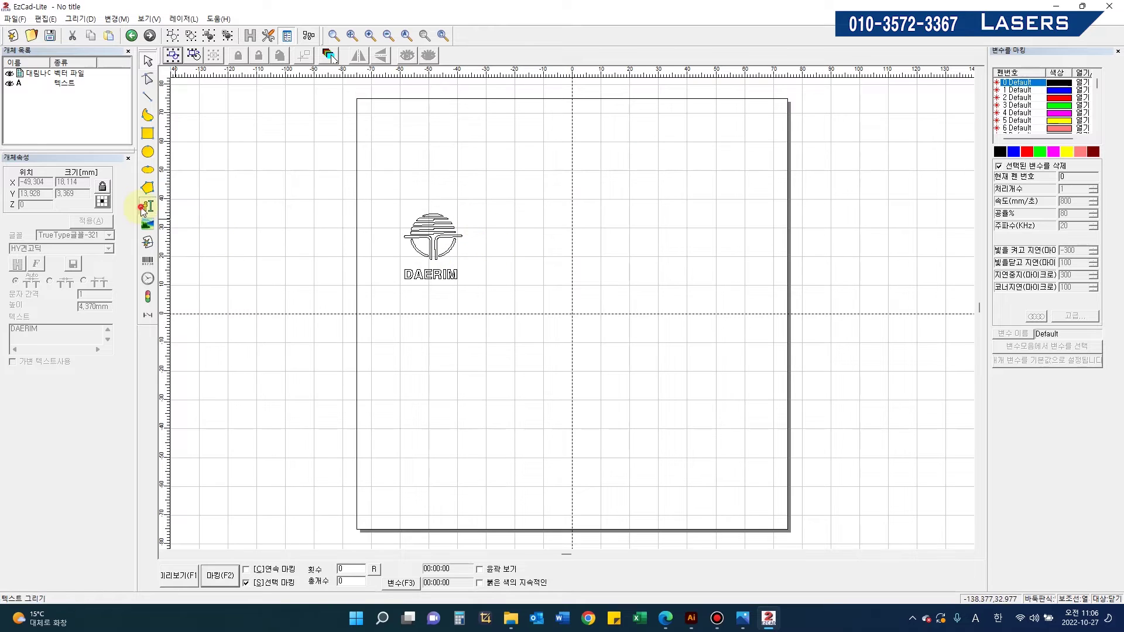
pyautogui.click(483, 231)
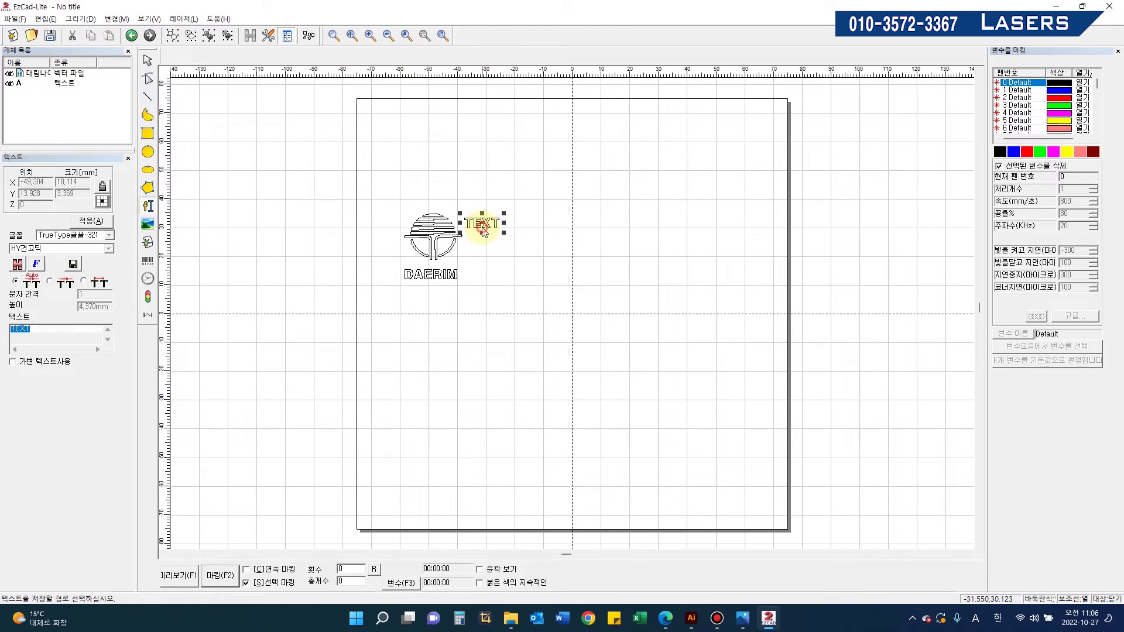
pyautogui.write('DAERIM KNIFE TEC')
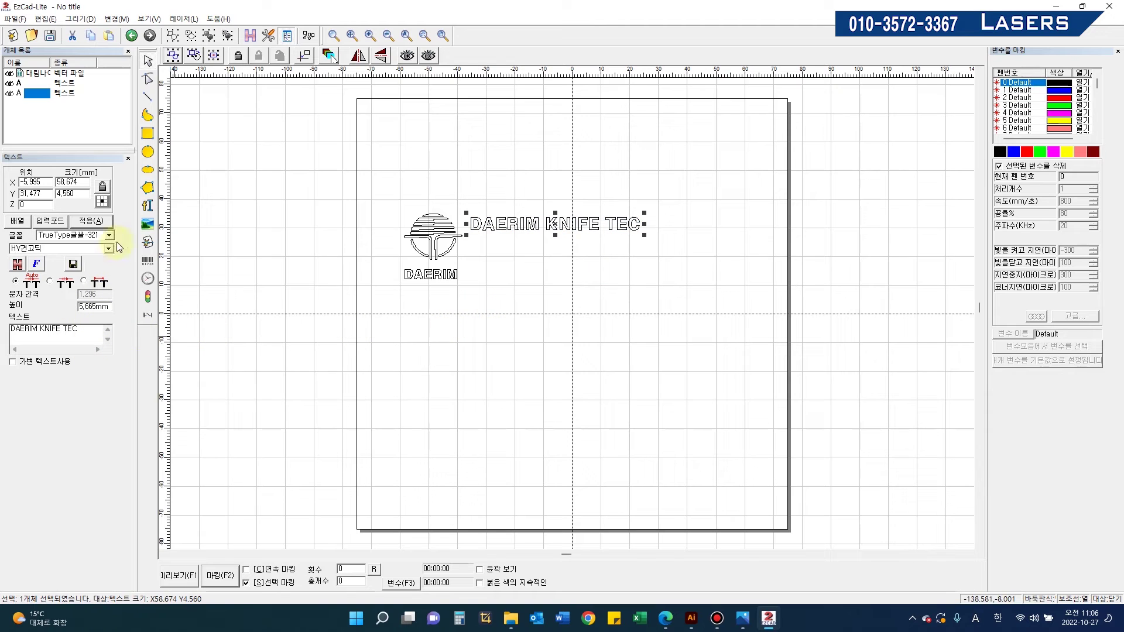
# Step: Place a second text object beside the logo and confirm its font settings
pyautogui.click(153, 210)
pyautogui.click(479, 252)
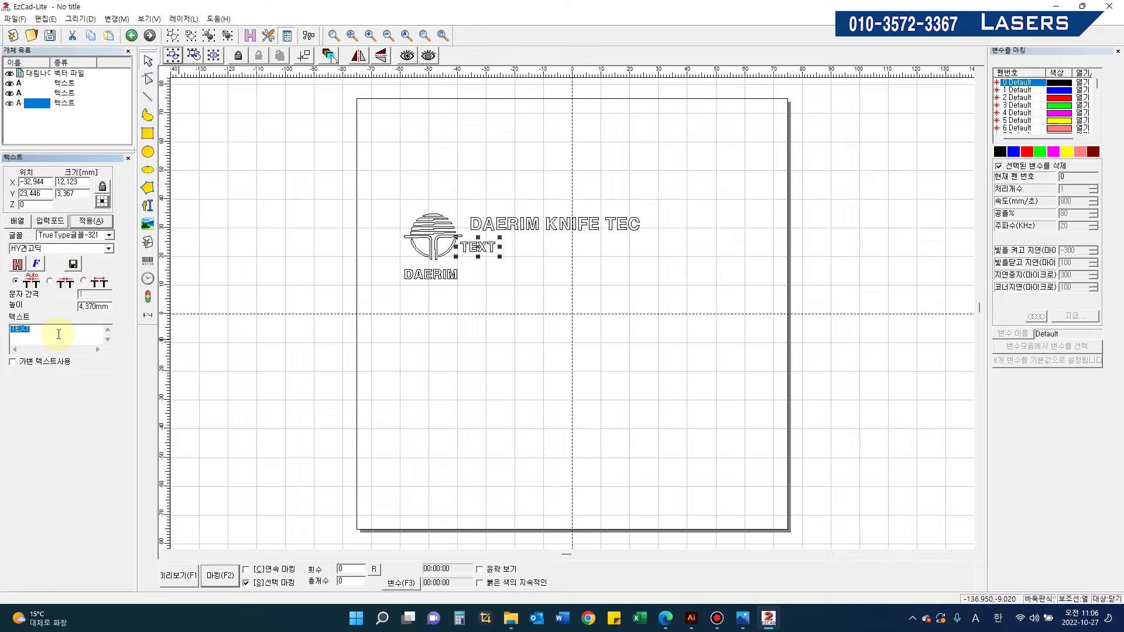
pyautogui.click(35, 264)
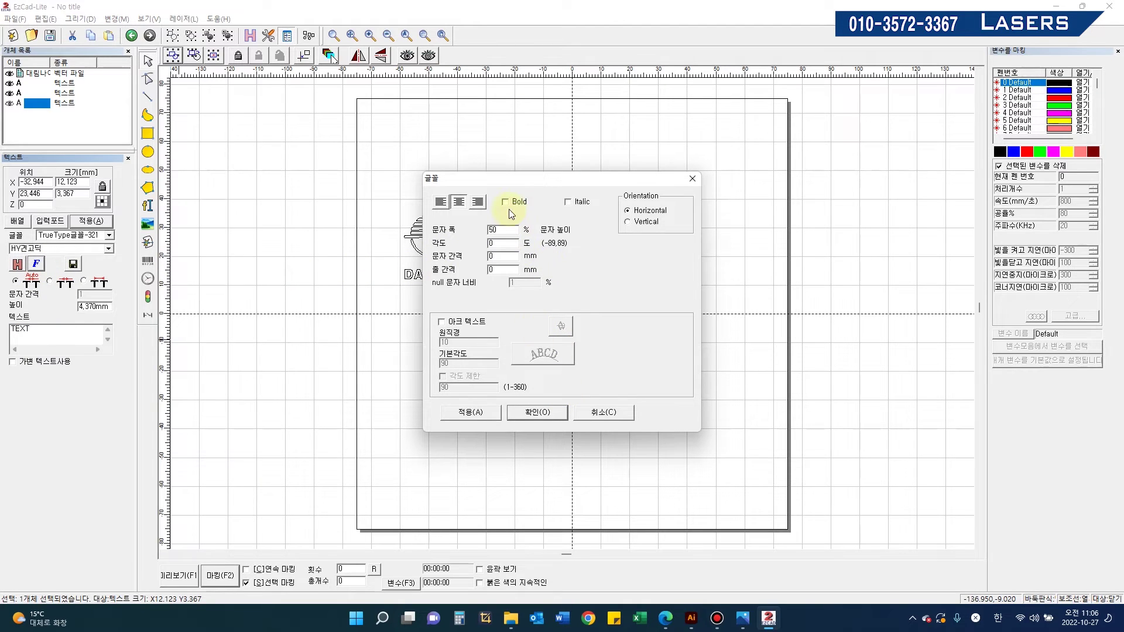
pyautogui.click(551, 416)
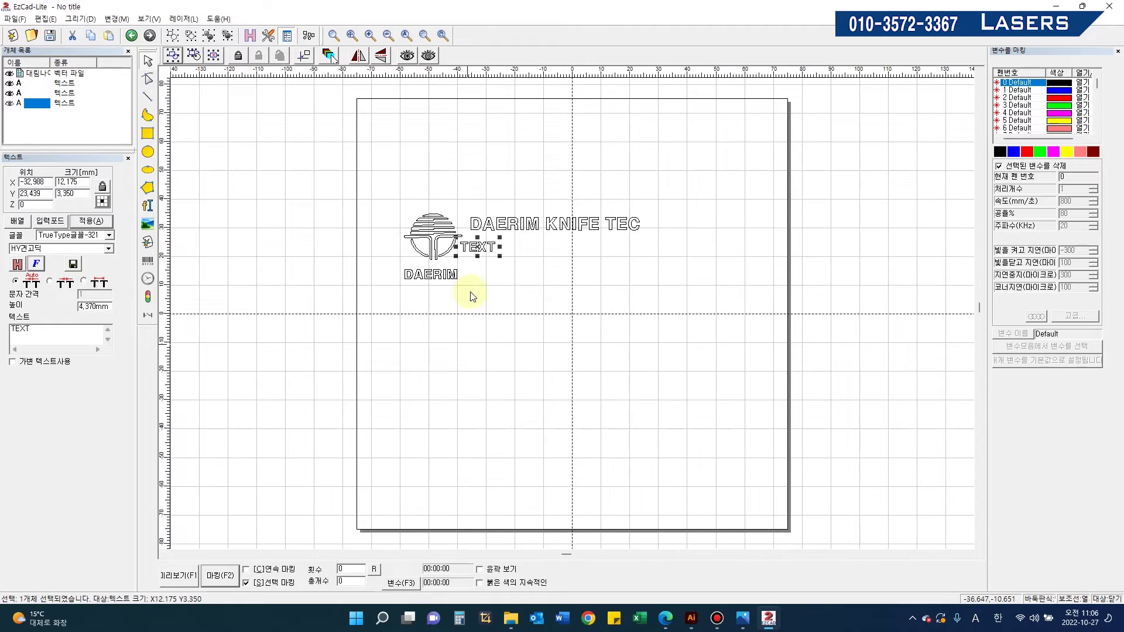
pyautogui.moveTo(477, 247); pyautogui.dragTo(482, 248)
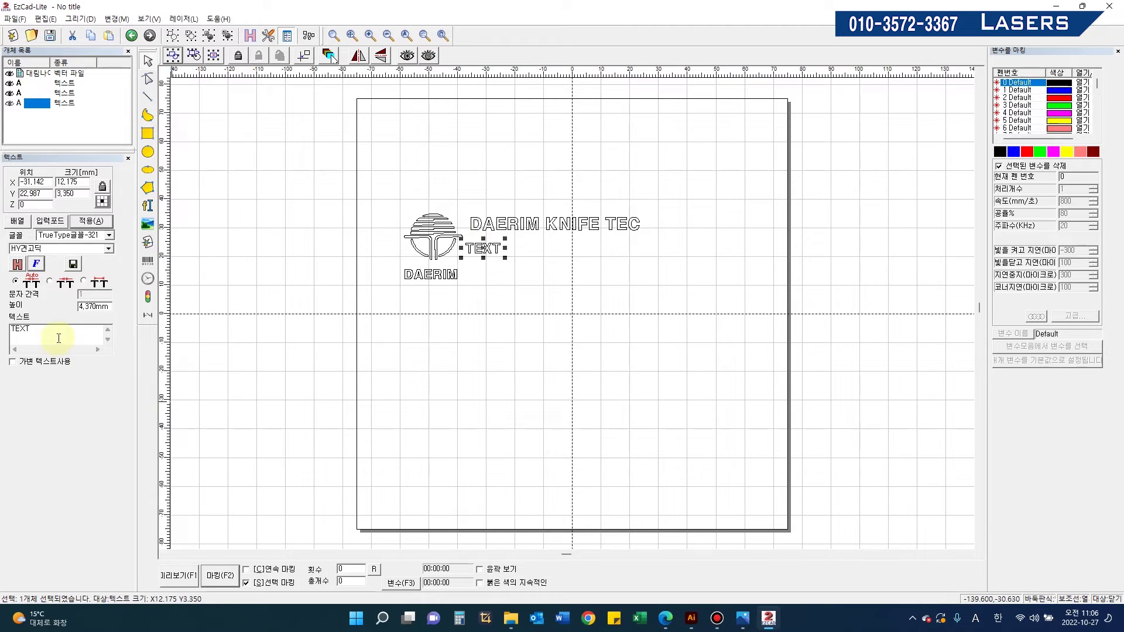
pyautogui.click(95, 222)
# Step: Change it to the TEL/FAX line with the company's numbers and move it under DAERIM KNIFE TEC
pyautogui.moveTo(38, 332); pyautogui.dragTo(3, 337)
pyautogui.write('TEL')
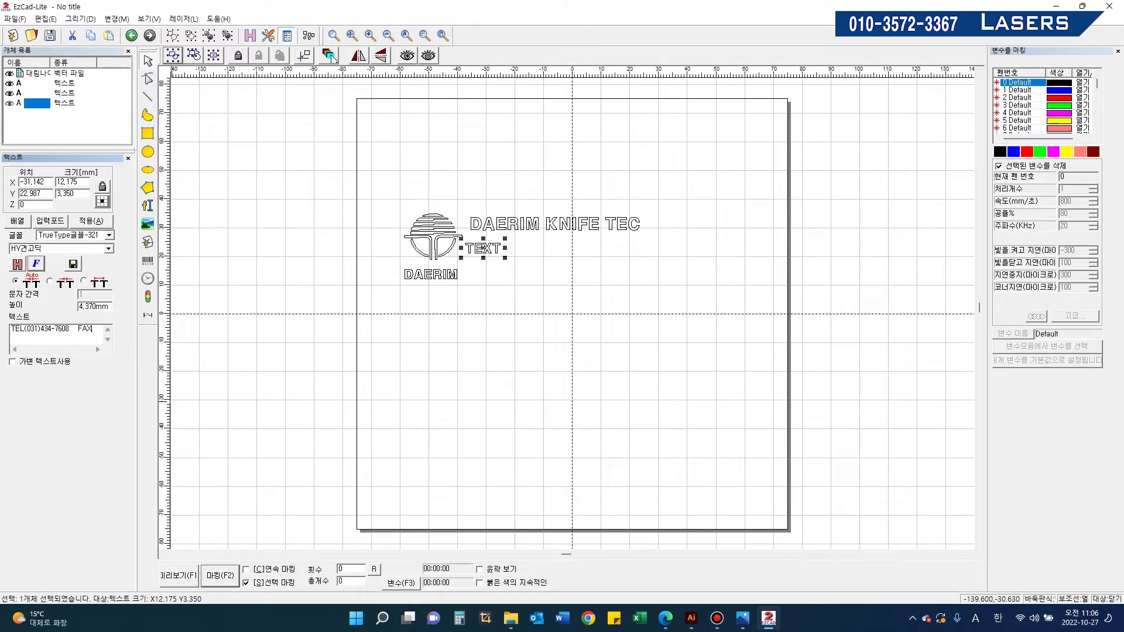
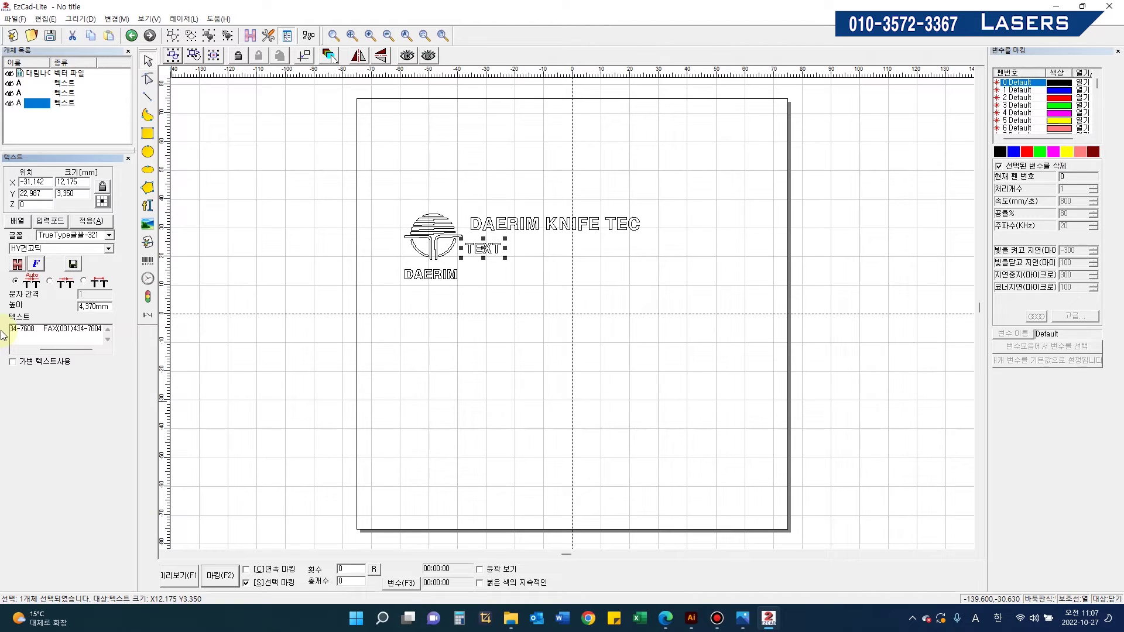
pyautogui.click(90, 220)
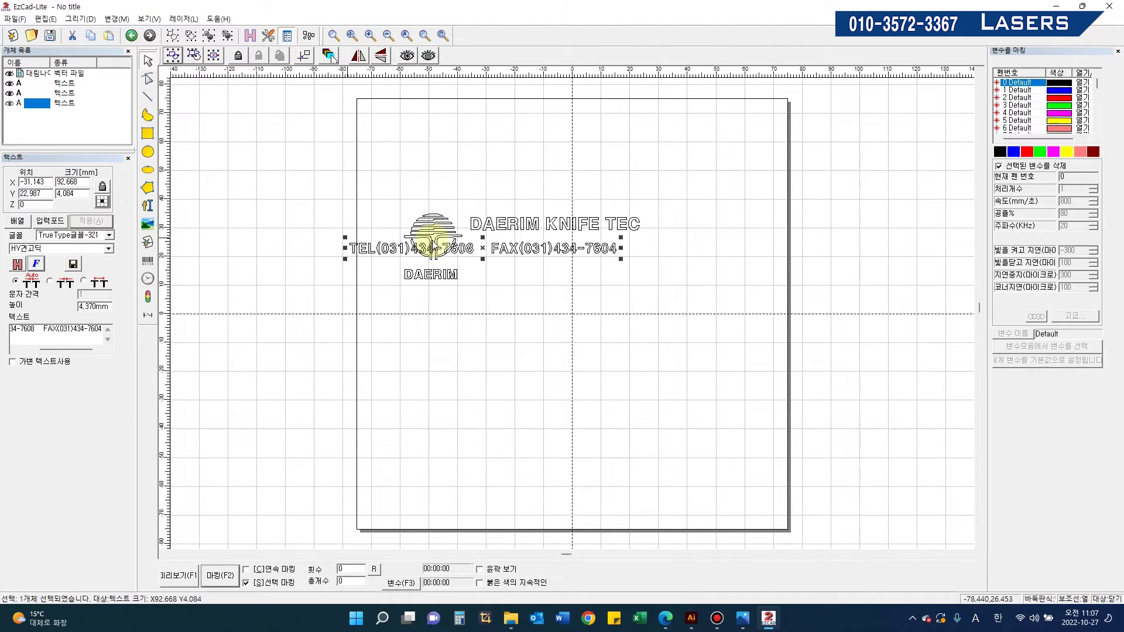
pyautogui.moveTo(505, 249); pyautogui.dragTo(622, 246)
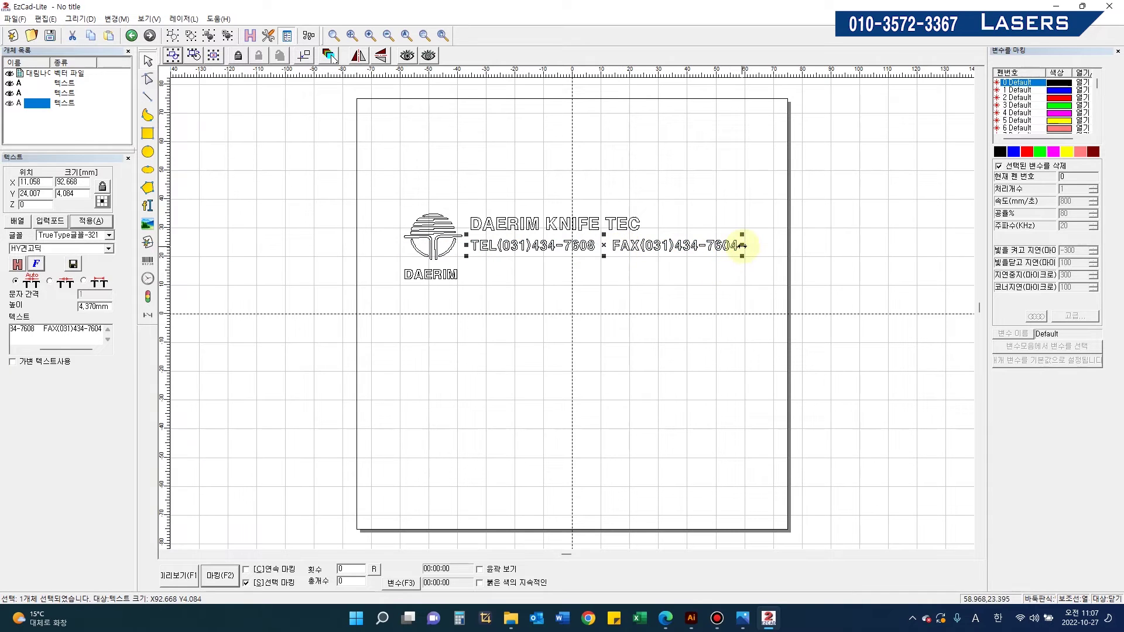
pyautogui.moveTo(368, 185); pyautogui.dragTo(907, 404)
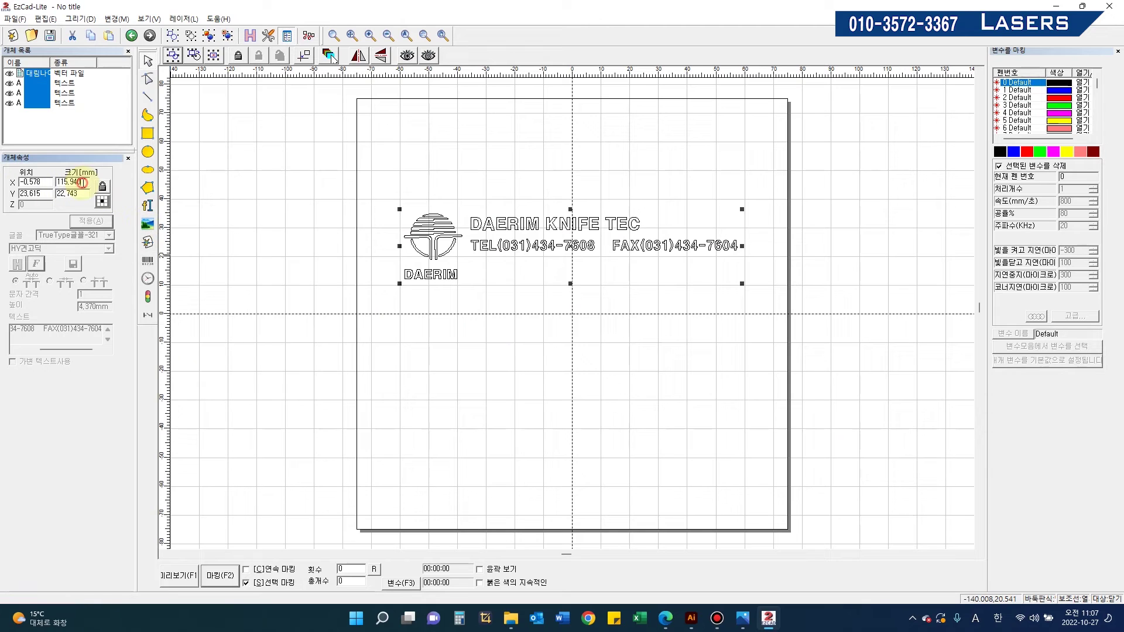
# Step: Scale the logo and both text lines proportionally to 80 mm wide
pyautogui.click(489, 314)
pyautogui.moveTo(384, 183); pyautogui.dragTo(648, 360)
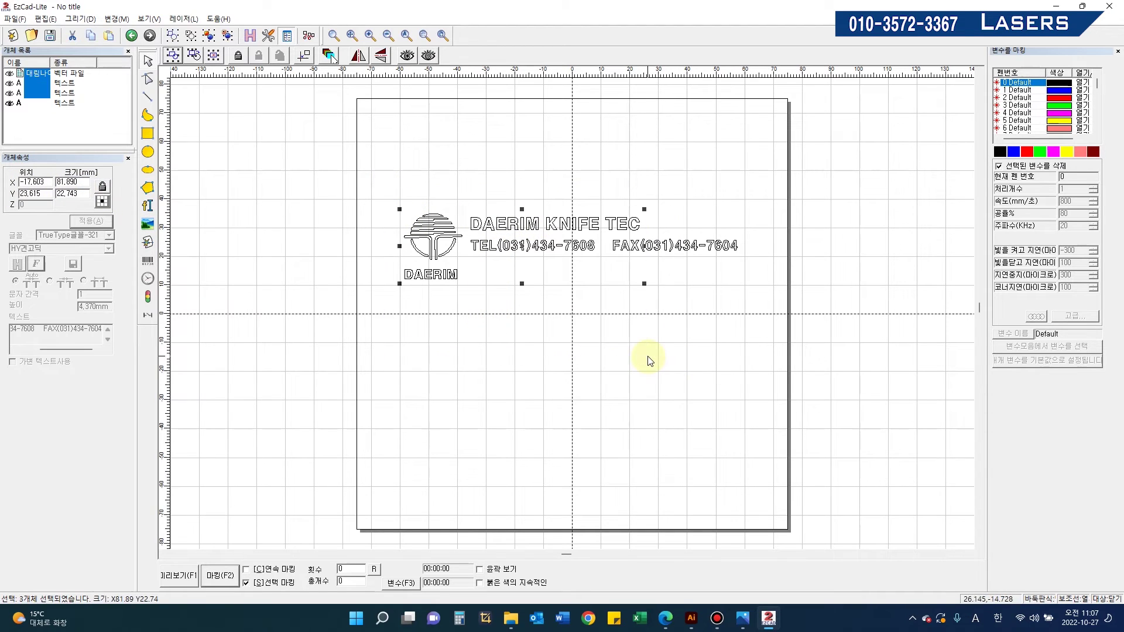
pyautogui.click(61, 182)
pyautogui.doubleClick(61, 182)
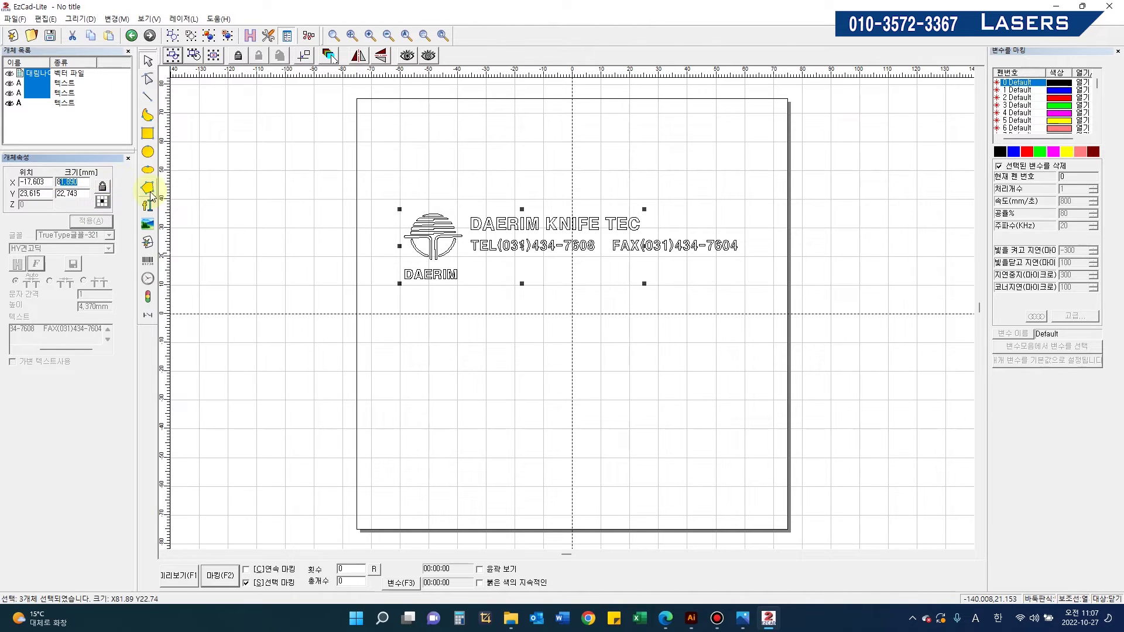
pyautogui.click(103, 187)
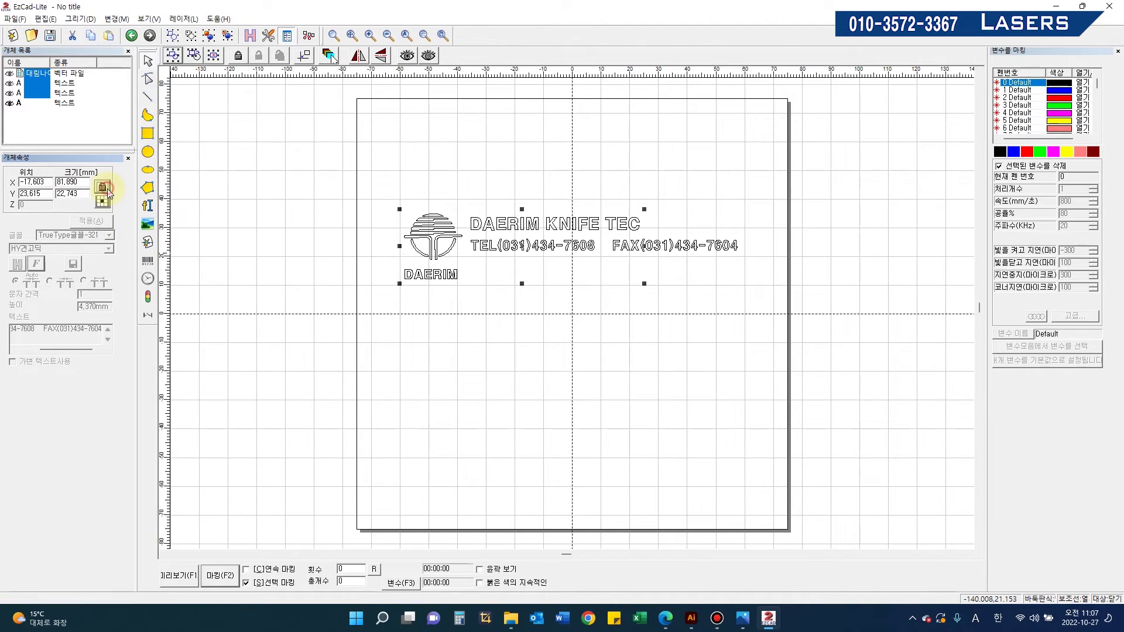
pyautogui.moveTo(79, 185); pyautogui.dragTo(6, 185)
pyautogui.write('80')
pyautogui.click(103, 225)
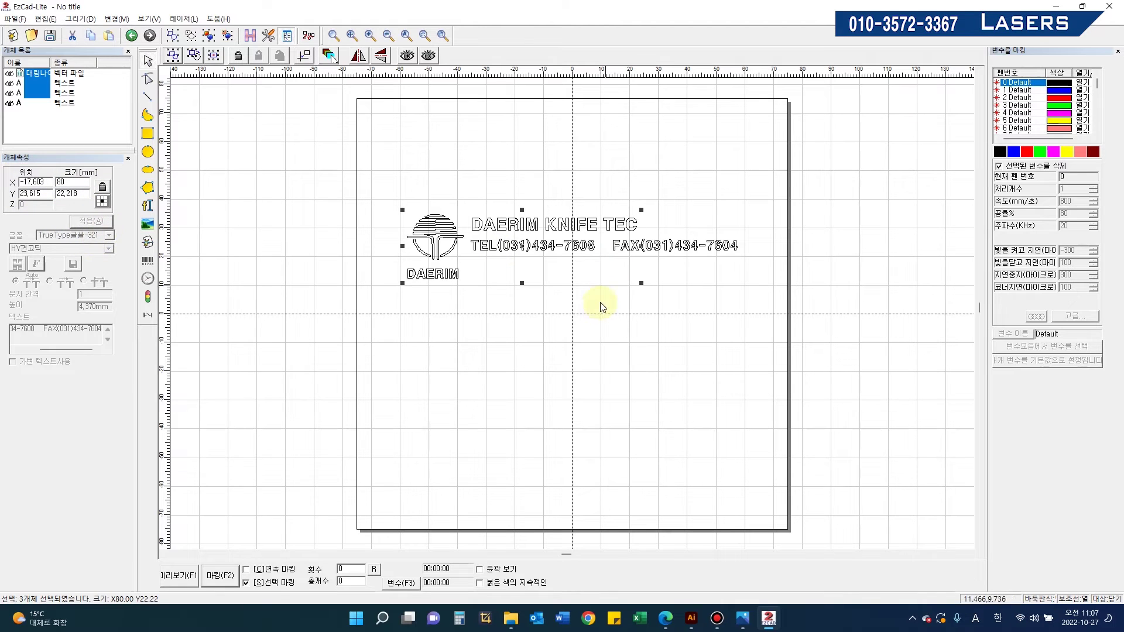
# Step: Narrow the TEL/FAX line to 57.181 × 4.084 mm beneath DAERIM KNIFE TEC
pyautogui.click(580, 319)
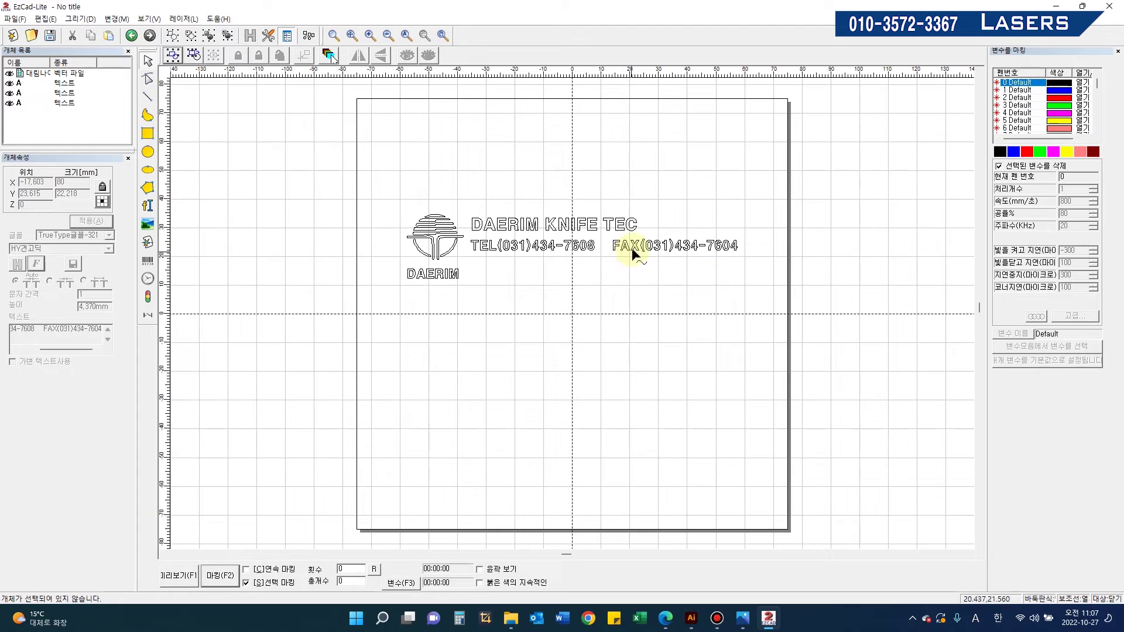
pyautogui.click(631, 247)
pyautogui.moveTo(741, 244); pyautogui.dragTo(638, 245)
pyautogui.click(623, 306)
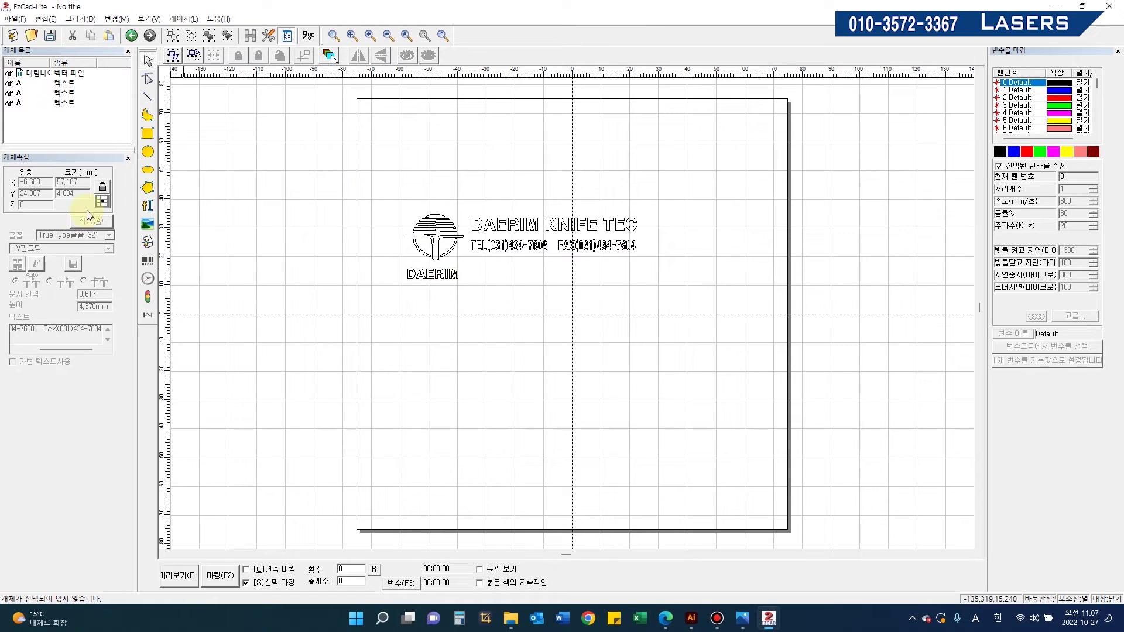
pyautogui.click(147, 205)
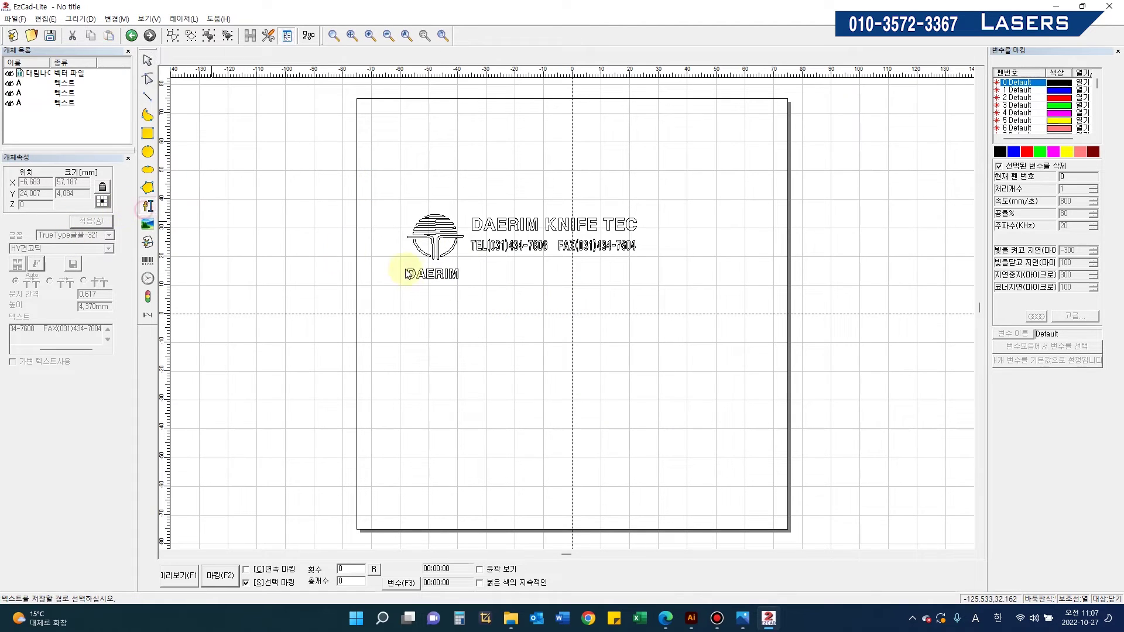
# Step: Place a new text object below the logo and apply the SINGLE DIE wording with a symbol
pyautogui.click(473, 271)
pyautogui.moveTo(477, 264); pyautogui.dragTo(506, 274)
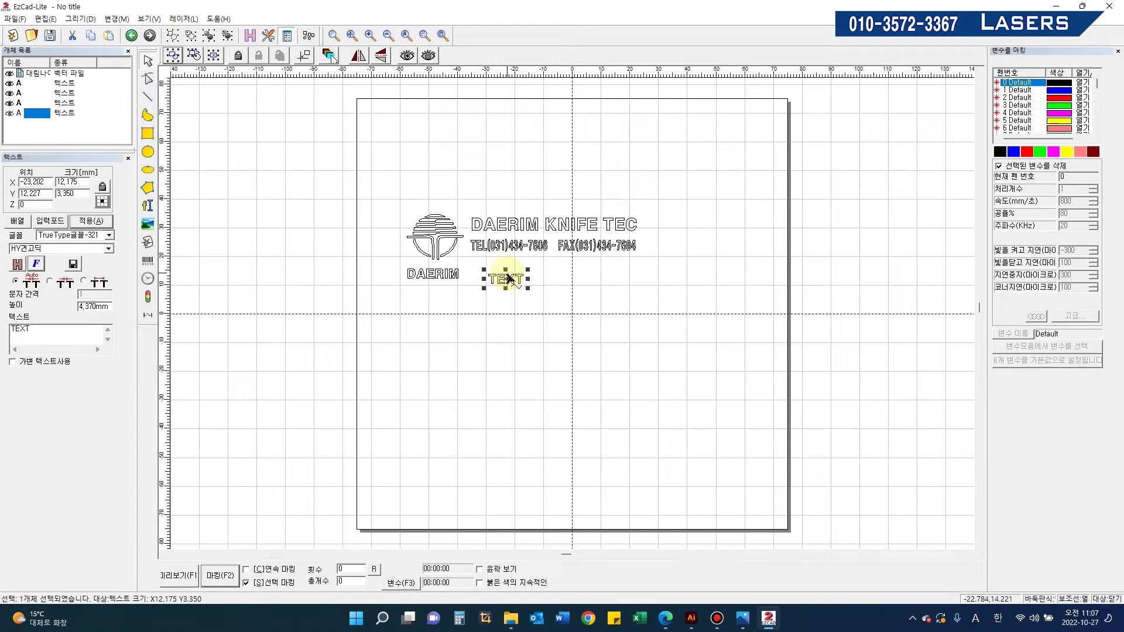
pyautogui.doubleClick(20, 329)
pyautogui.write('SINGLE DIE (V126/V6/85')
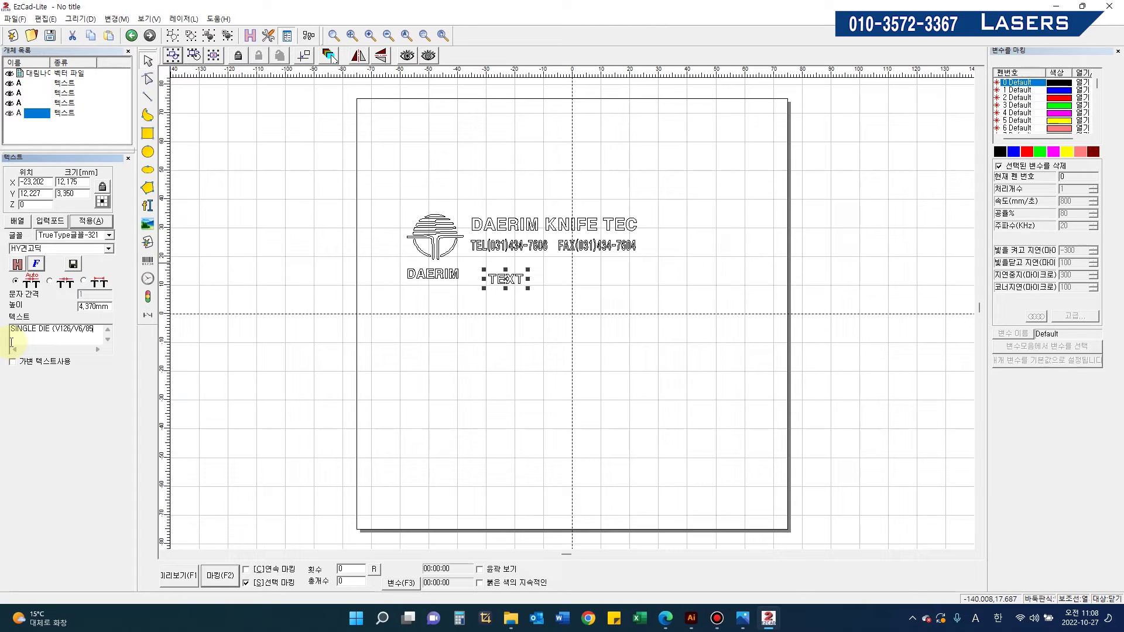
pyautogui.write('A')
pyautogui.press('Hangul_Hanja')
pyautogui.moveTo(138, 350); pyautogui.dragTo(138, 466)
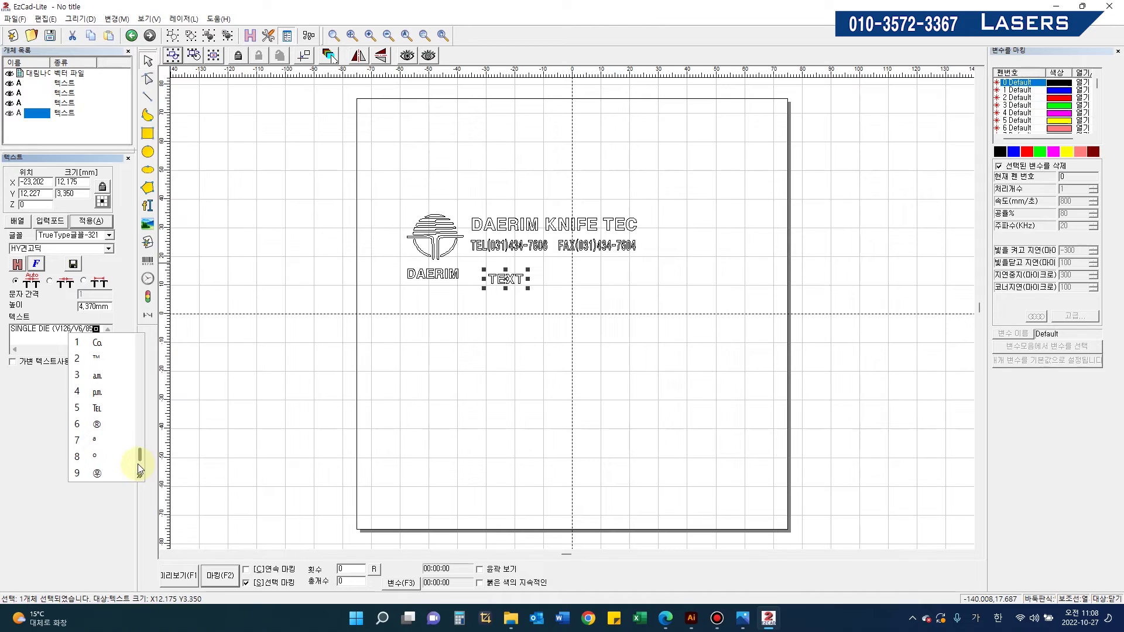
pyautogui.click(97, 461)
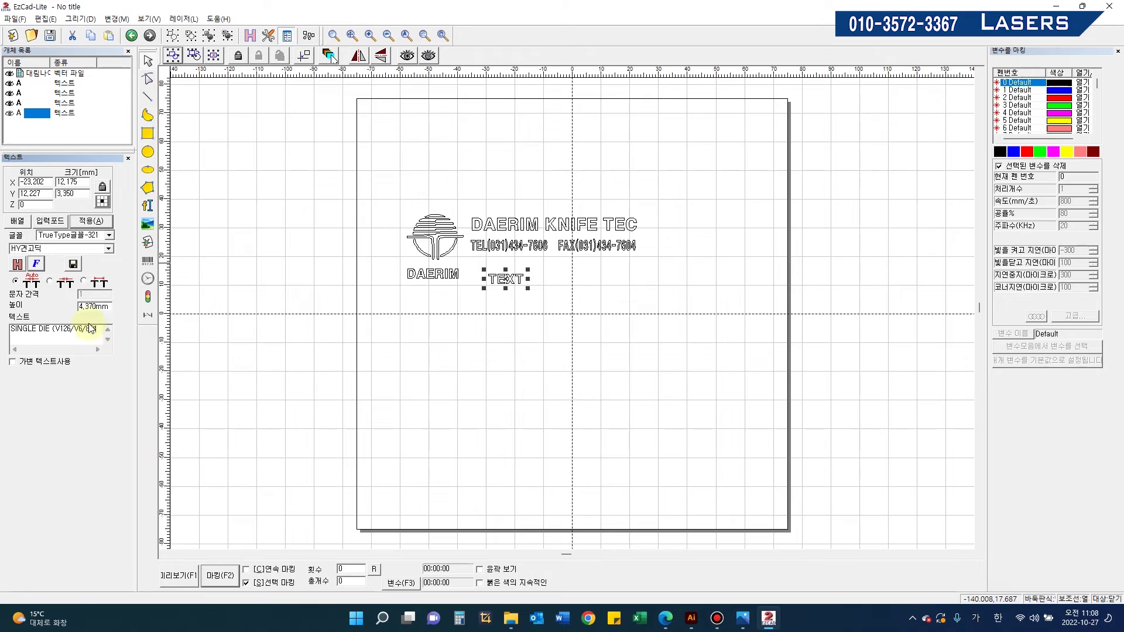
pyautogui.click(91, 222)
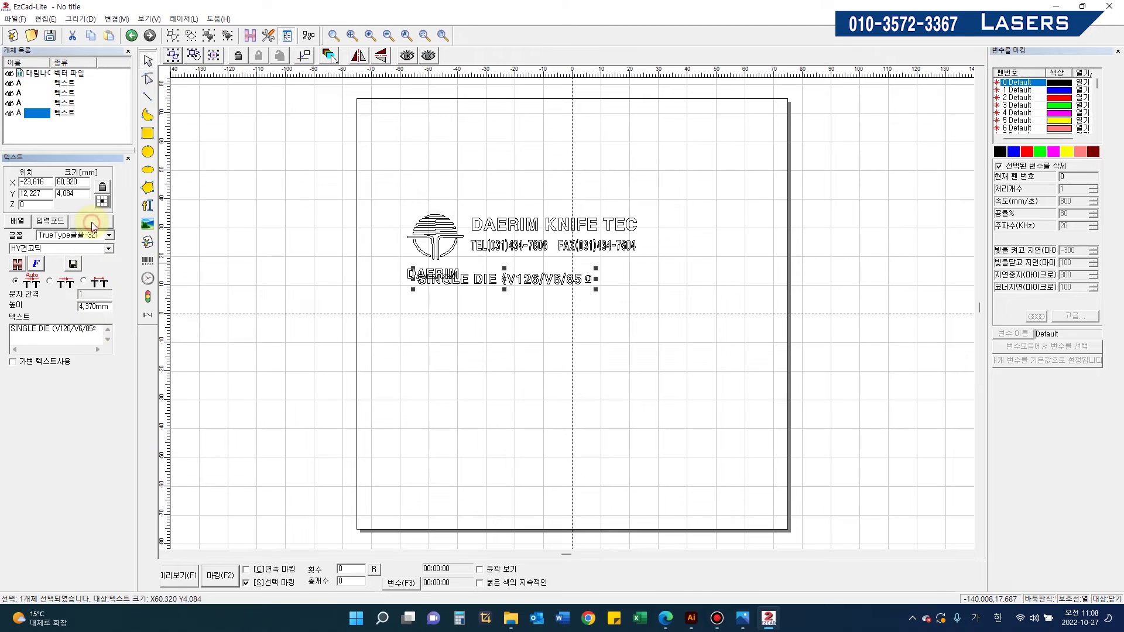
# Step: Reselect the SINGLE DIE text and select the trailing symbol after 85 to replace it
pyautogui.click(568, 314)
pyautogui.click(588, 282)
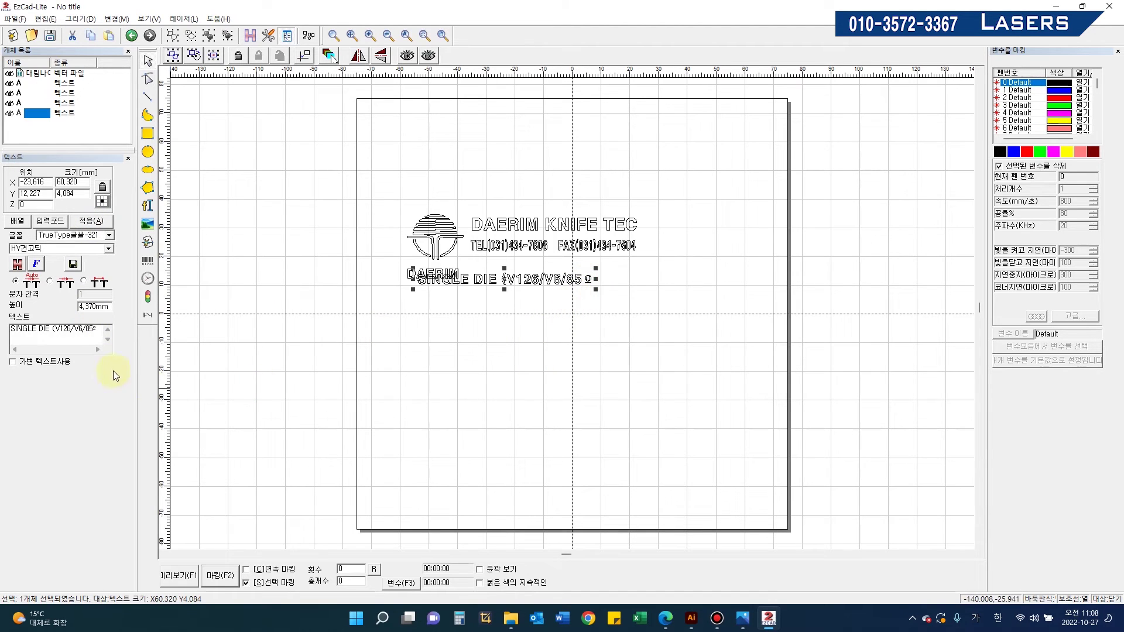
pyautogui.click(98, 330)
pyautogui.moveTo(92, 332); pyautogui.dragTo(108, 330)
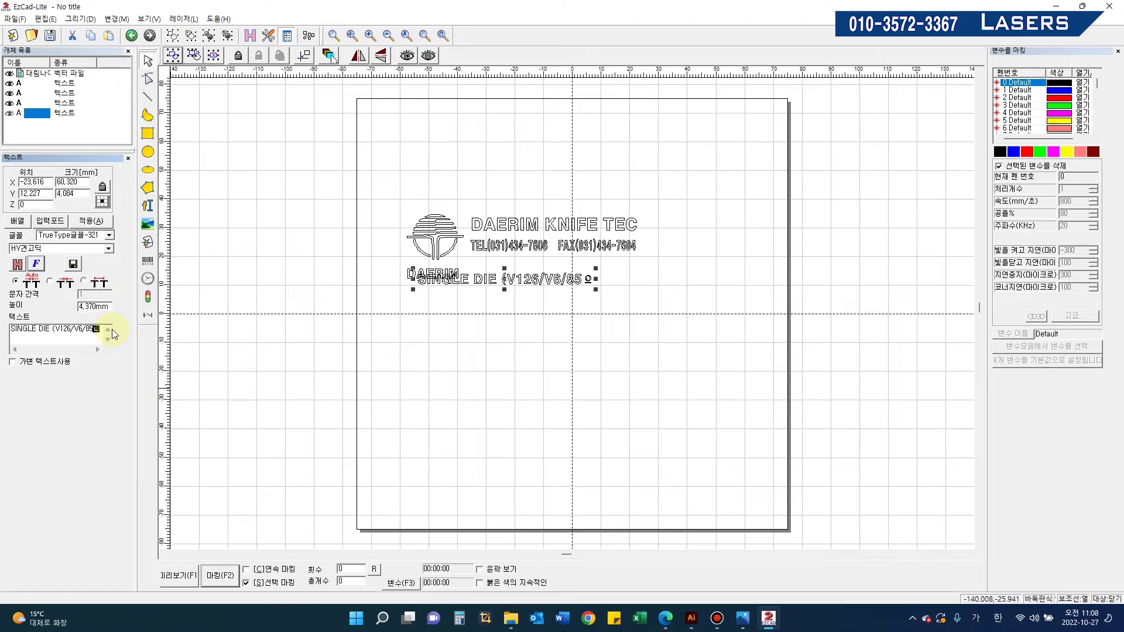
pyautogui.press('Hangul_Hanja')
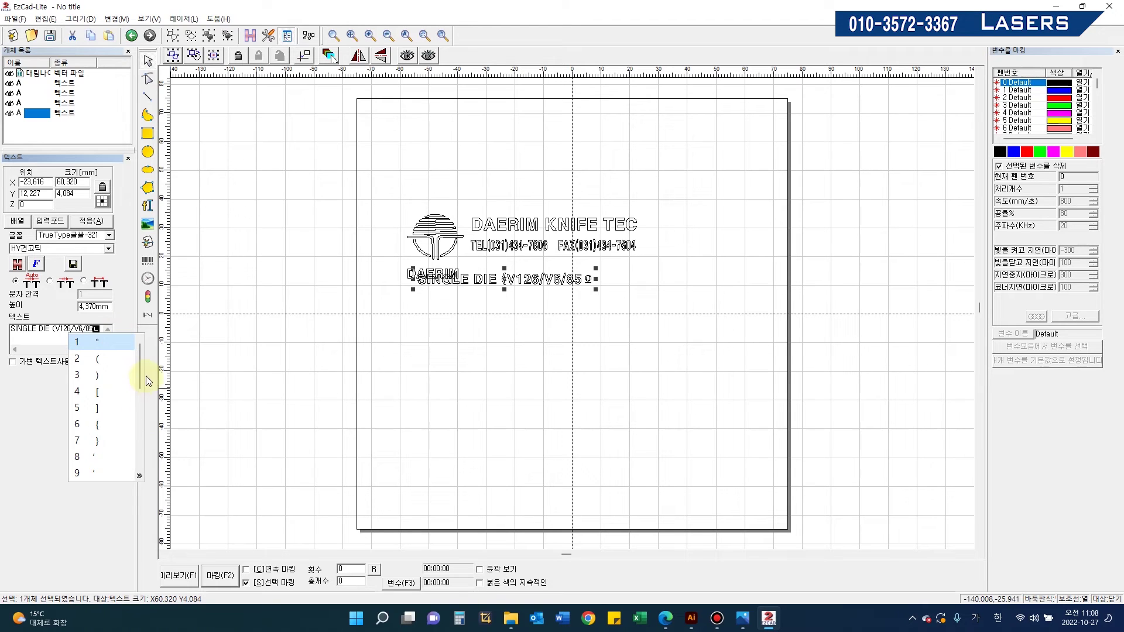
pyautogui.moveTo(141, 384); pyautogui.dragTo(142, 393)
pyautogui.moveTo(142, 436); pyautogui.dragTo(142, 462)
pyautogui.click(103, 332)
# Step: Select the stray character after 85 and browse the circled-letter, unit and Greek symbol lists
pyautogui.moveTo(103, 331); pyautogui.dragTo(96, 334)
pyautogui.write('ㅇ')
pyautogui.press('Hangul_Hanja')
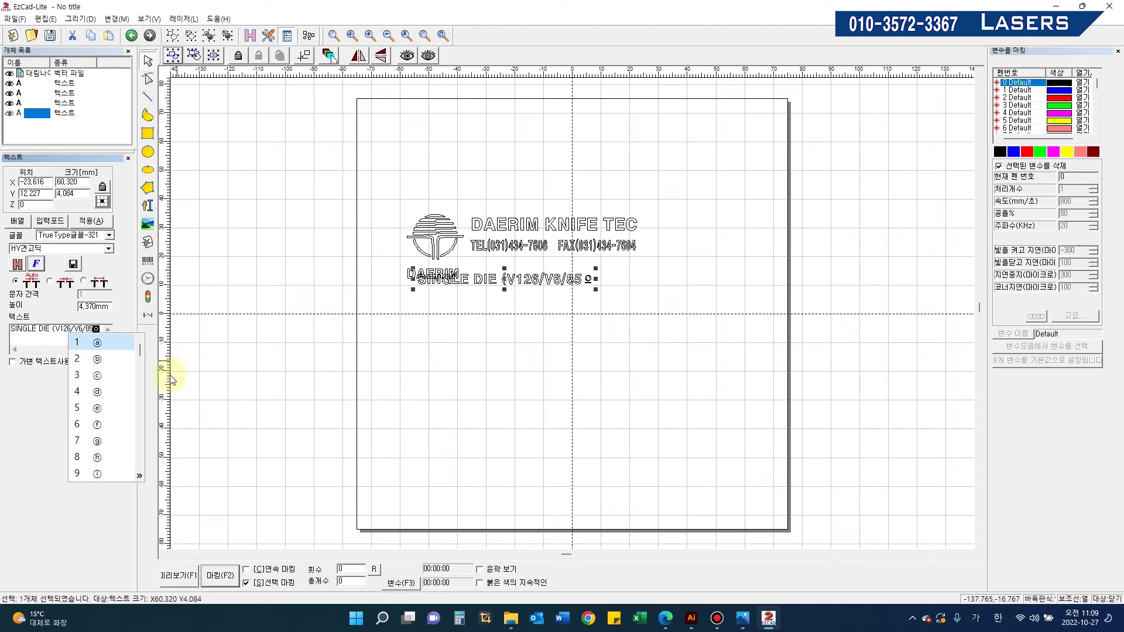
pyautogui.click(100, 329)
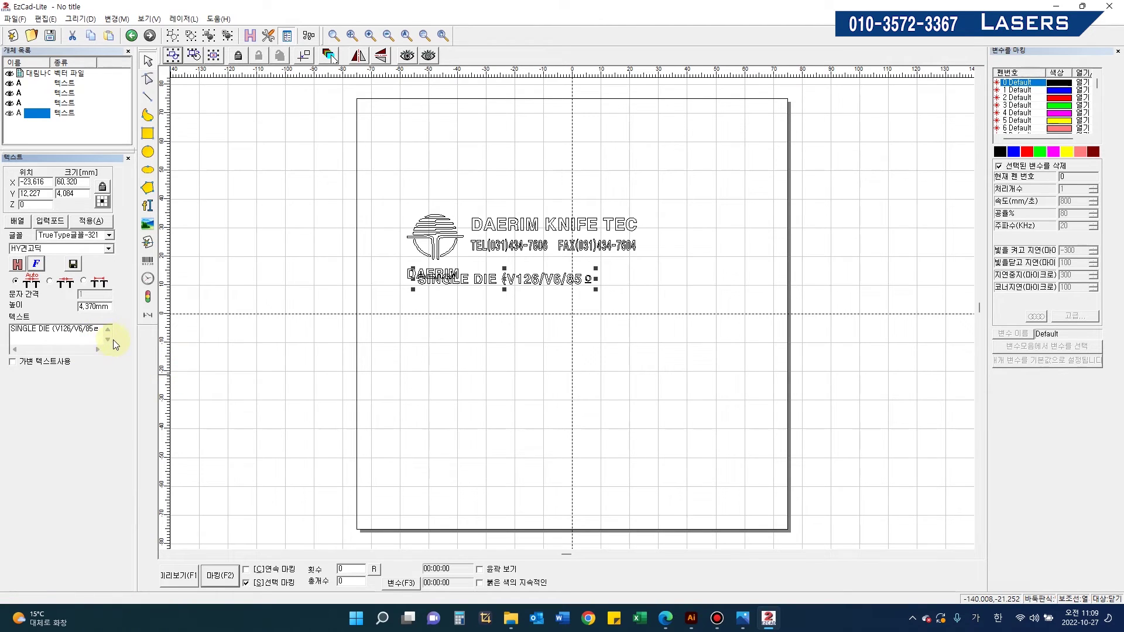
pyautogui.press('Hangul_Hanja')
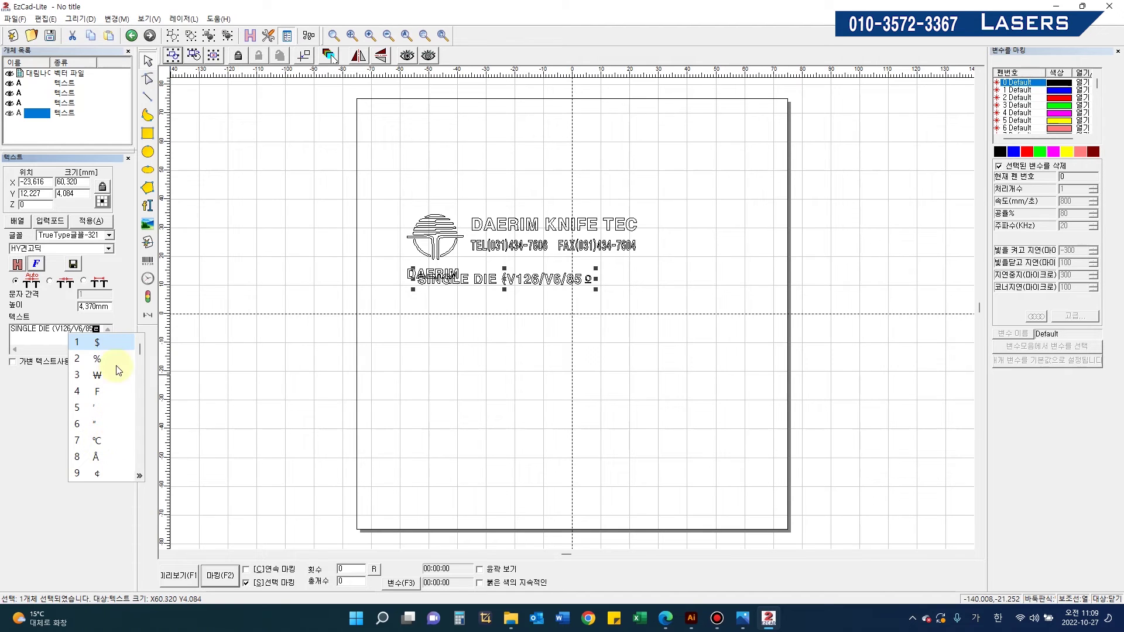
pyautogui.moveTo(140, 352); pyautogui.dragTo(143, 469)
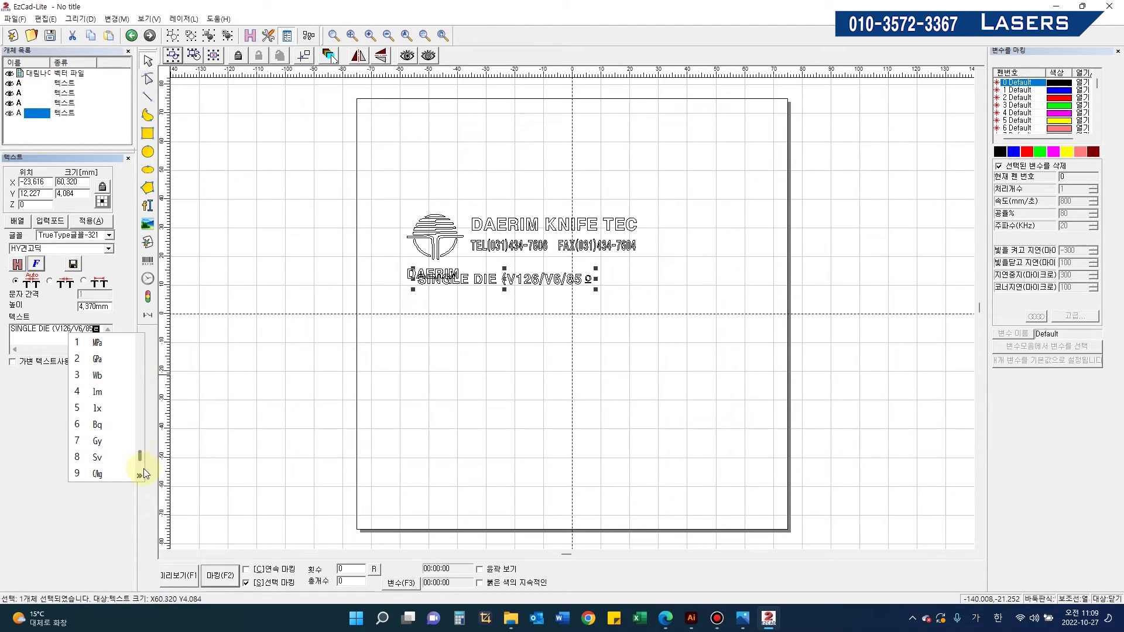
pyautogui.click(103, 332)
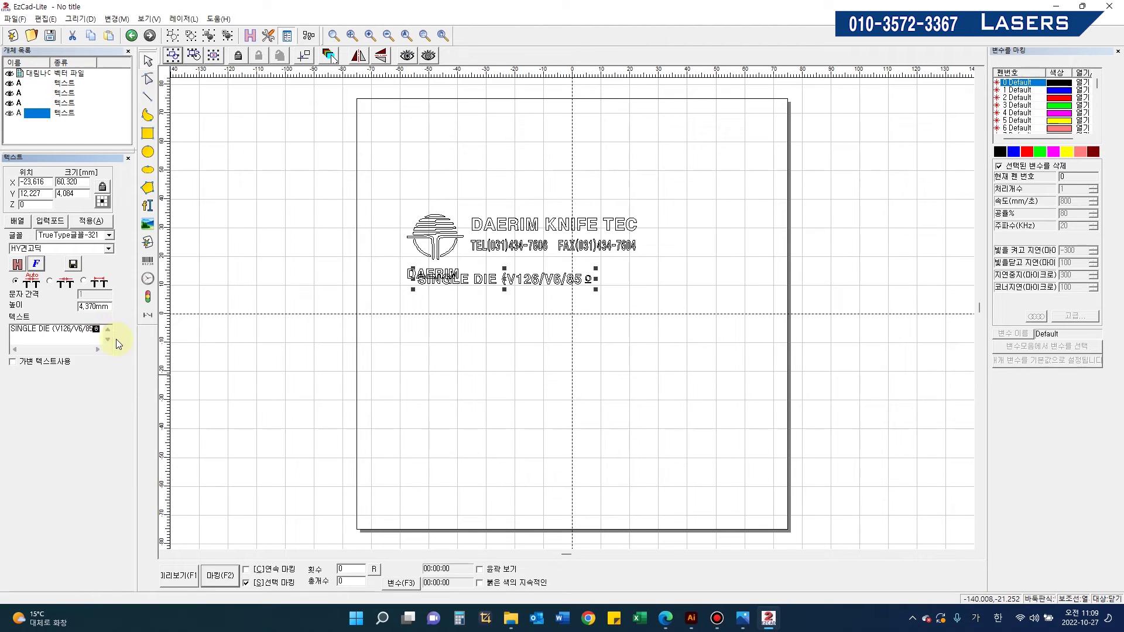
pyautogui.press('Hangul_Hanja')
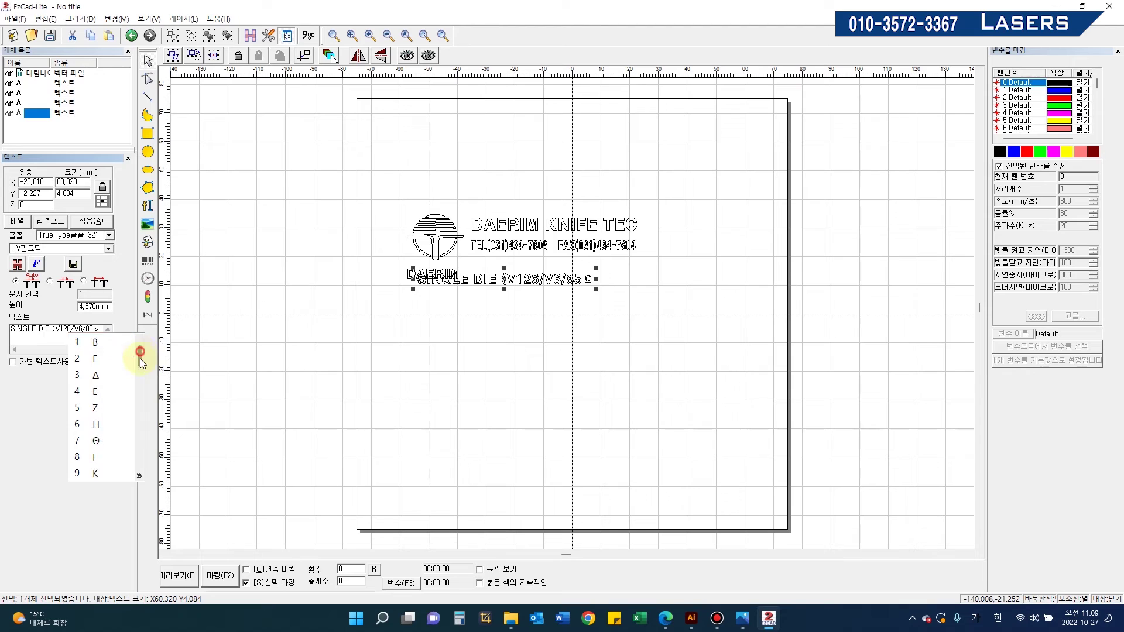
pyautogui.click(103, 328)
# Step: Delete the stray characters after 85 and browse the box-drawing, Roman numeral and math symbol lists
pyautogui.press('BackSpace')
pyautogui.press('BackSpace')
pyautogui.write('ㅂ')
pyautogui.press('Hangul_Hanja')
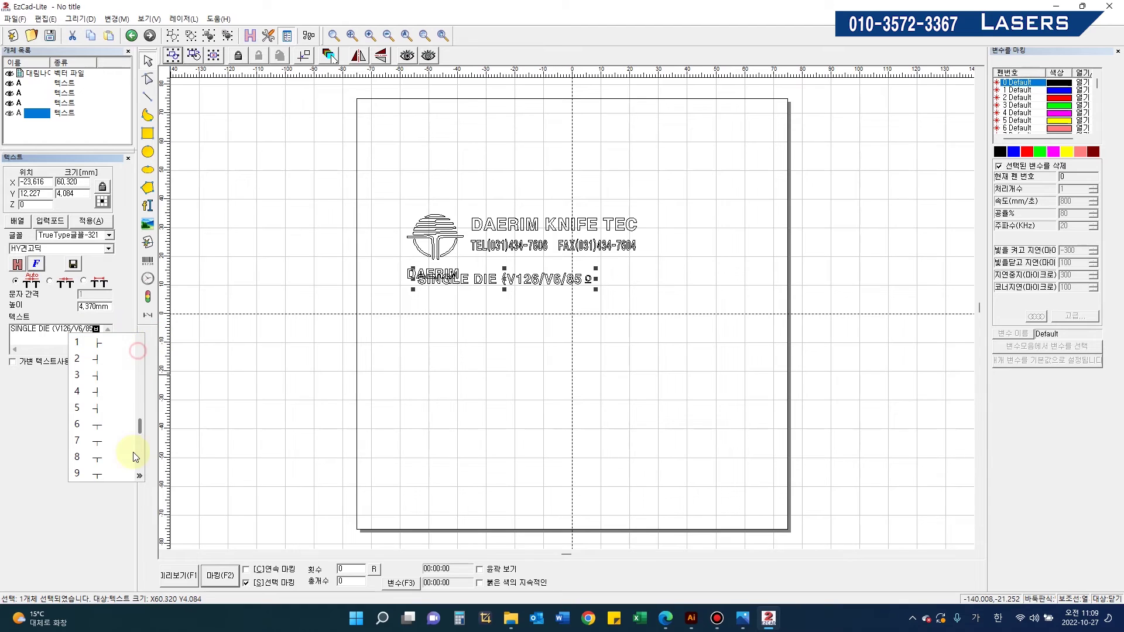
pyautogui.press('Escape')
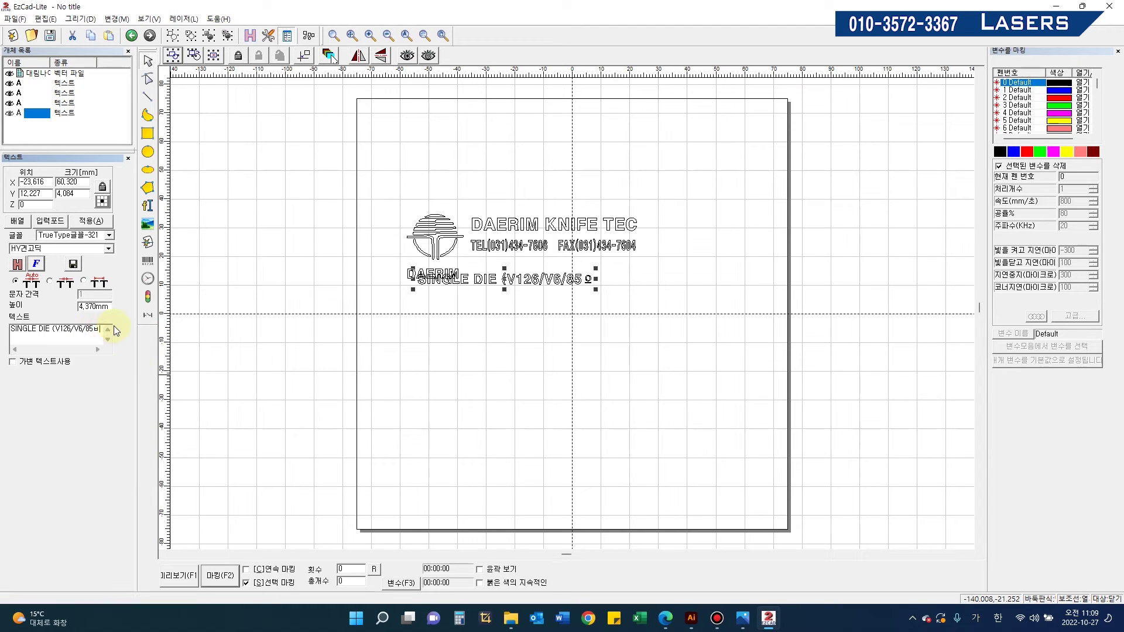
pyautogui.press('Hangul_Hanja')
pyautogui.scroll(4, 134, 463)
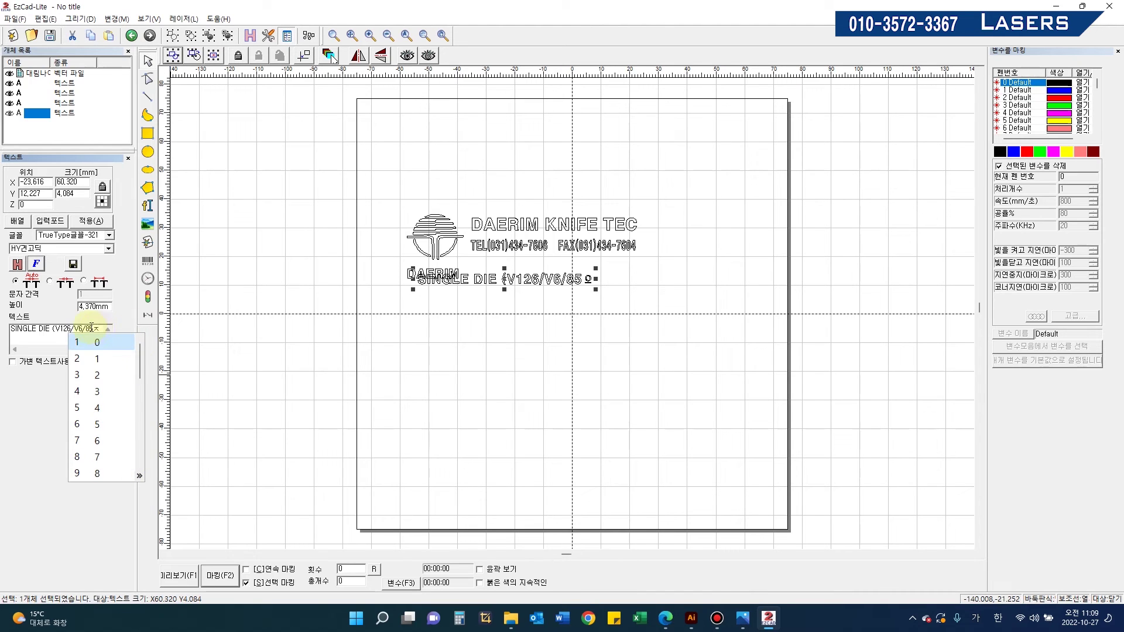
pyautogui.click(103, 331)
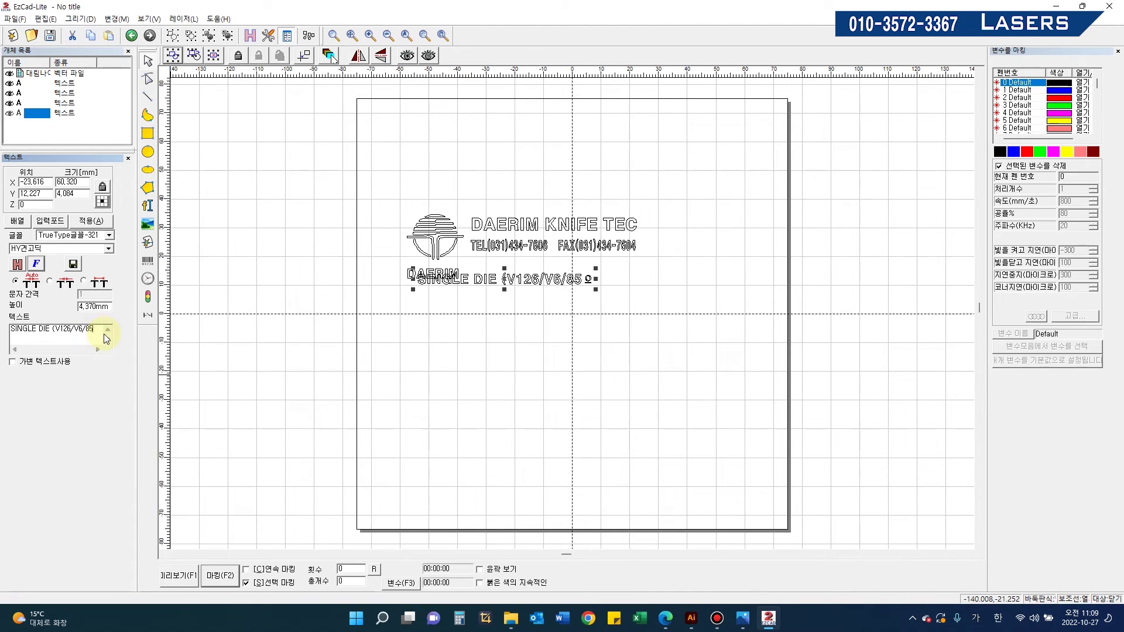
pyautogui.press('Hangul_Hanja')
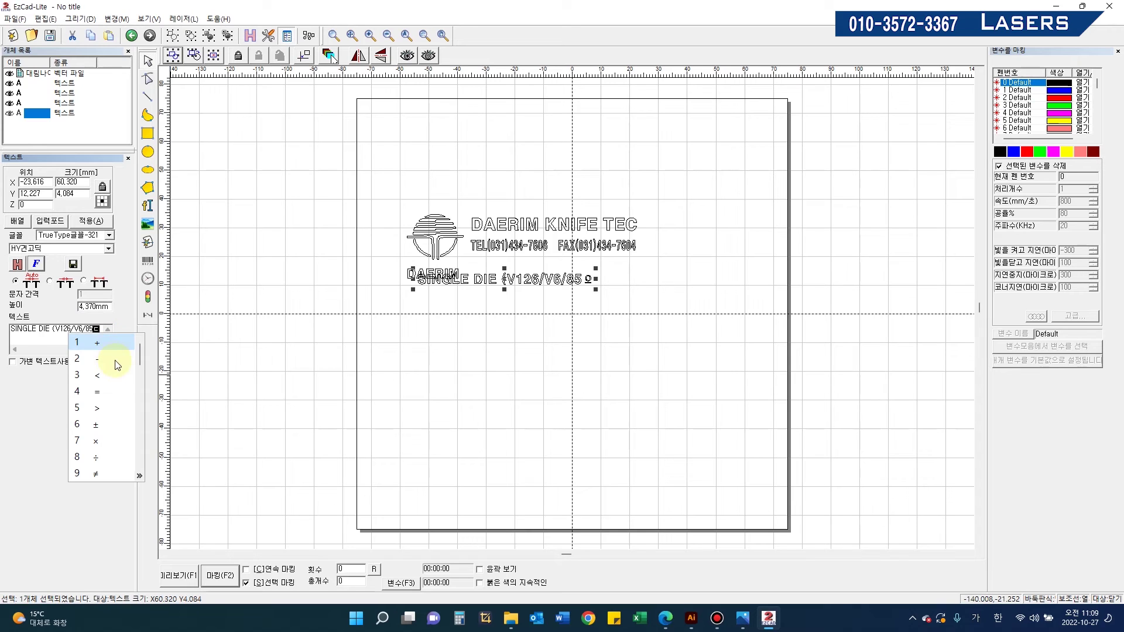
pyautogui.moveTo(137, 356); pyautogui.dragTo(136, 398)
pyautogui.moveTo(135, 404); pyautogui.dragTo(140, 462)
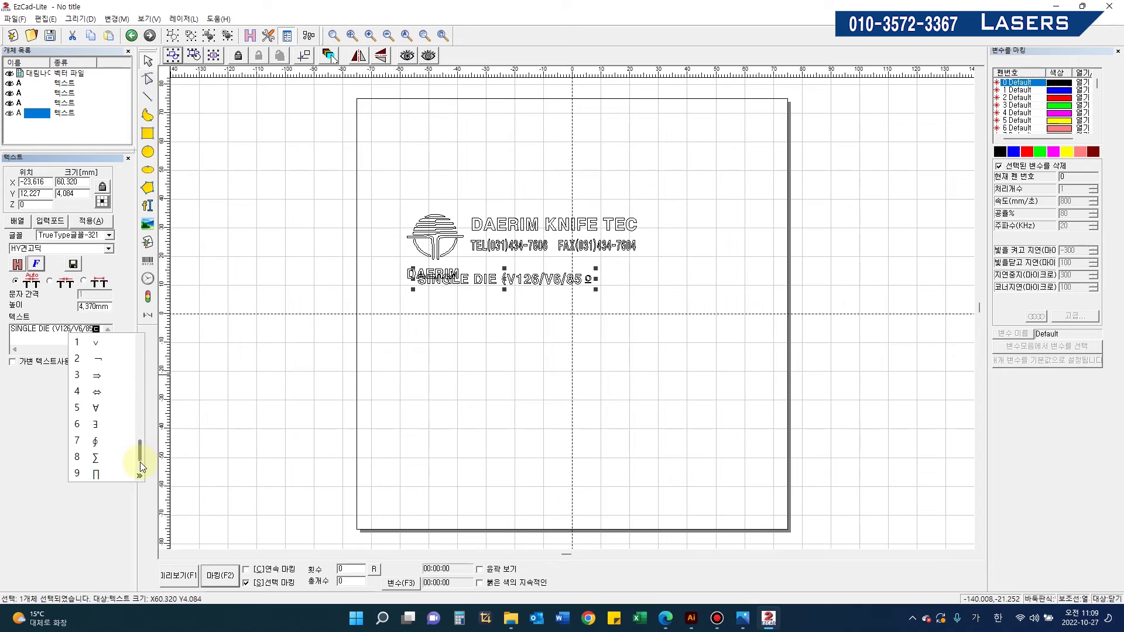
pyautogui.click(102, 329)
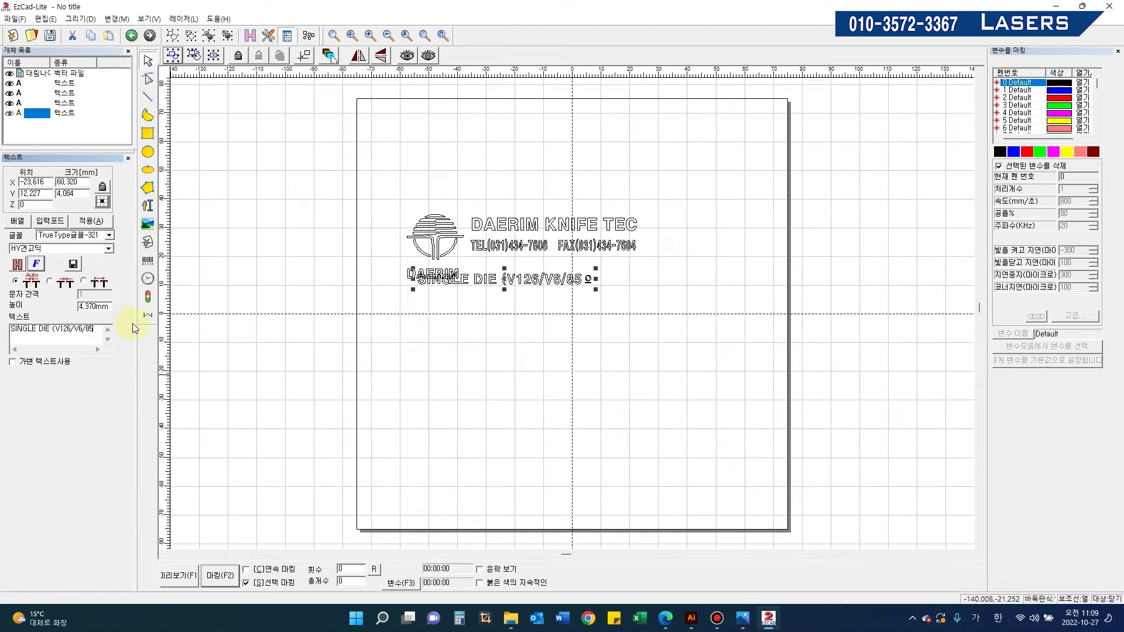
# Step: Use ㄱ to pick the degree sign ° after 85 and apply the edited text
pyautogui.write('ㄱ')
pyautogui.press('Hangul_Hanja')
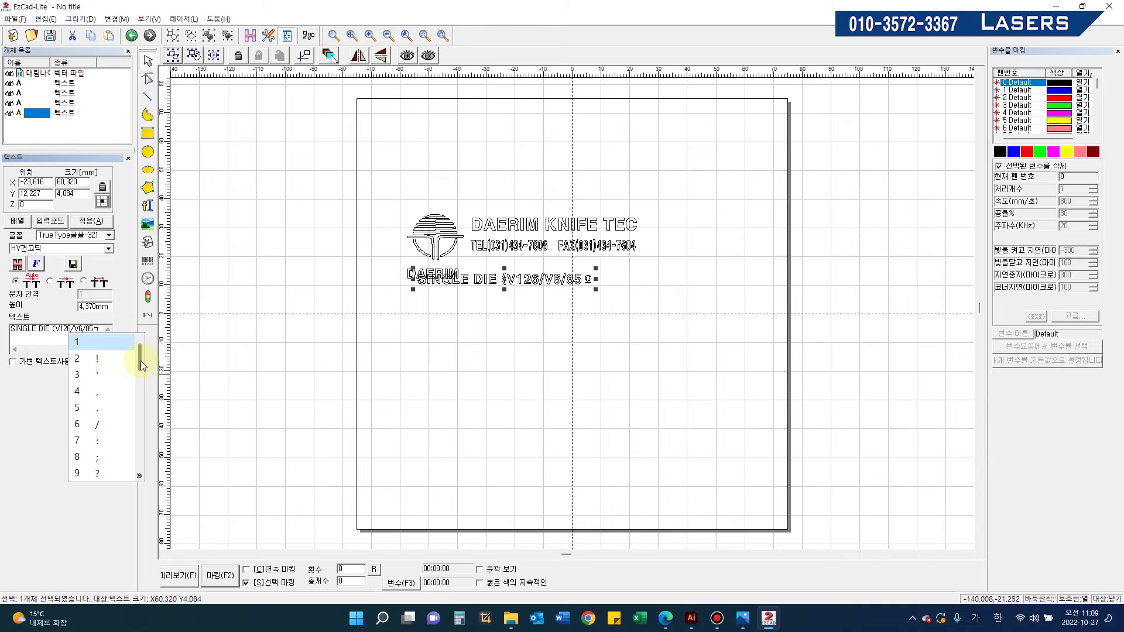
pyautogui.moveTo(139, 361); pyautogui.dragTo(140, 374)
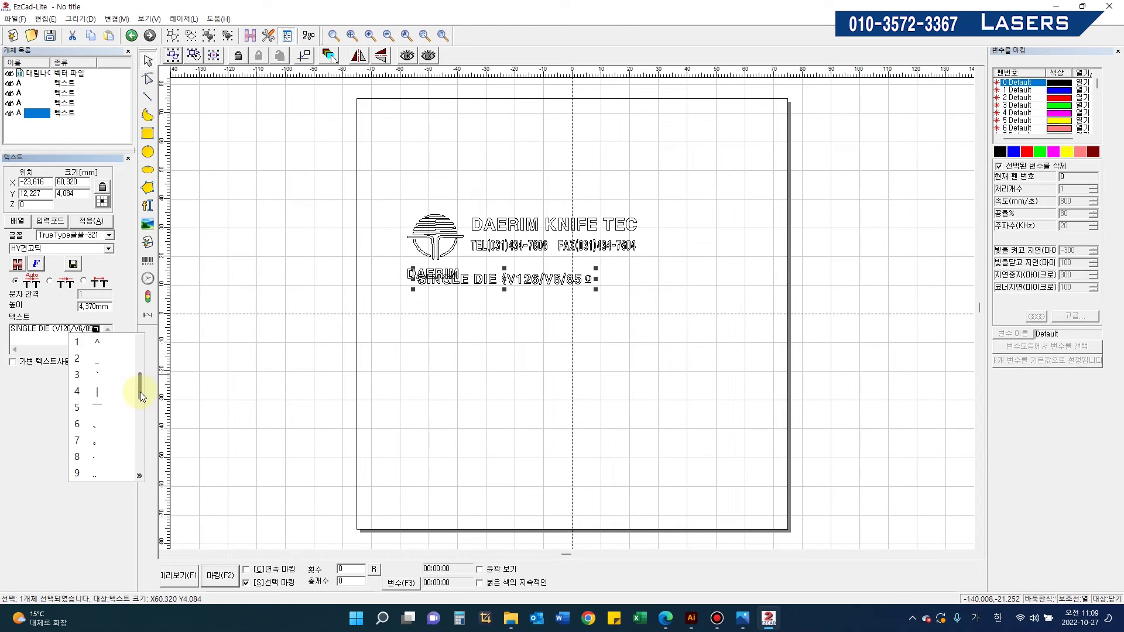
pyautogui.moveTo(140, 398); pyautogui.dragTo(145, 443)
pyautogui.click(95, 442)
pyautogui.click(90, 223)
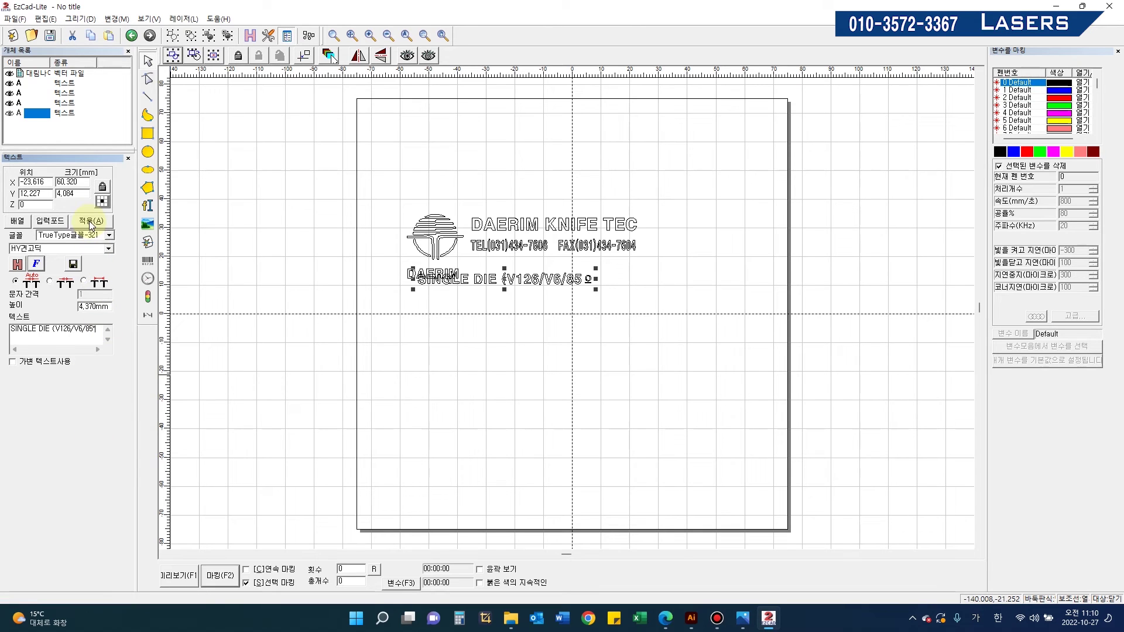
# Step: Move the SINGLE DIE line right and nudge the TEL/FAX line slightly down
pyautogui.click(577, 325)
pyautogui.click(561, 279)
pyautogui.moveTo(549, 282); pyautogui.dragTo(599, 275)
pyautogui.click(538, 244)
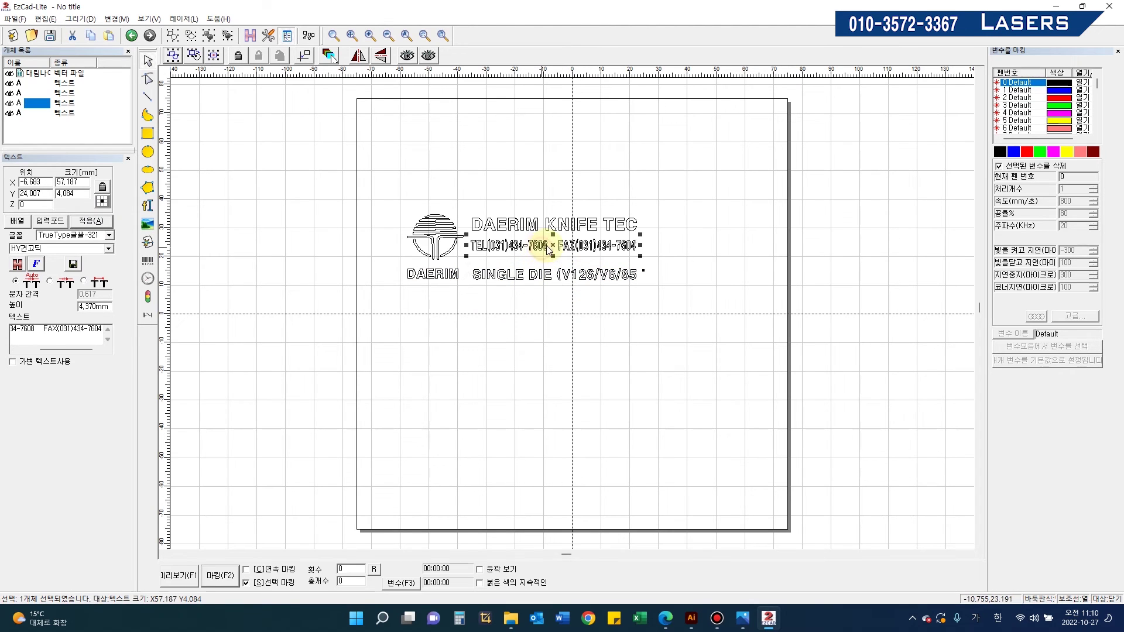
pyautogui.moveTo(539, 245); pyautogui.dragTo(538, 251)
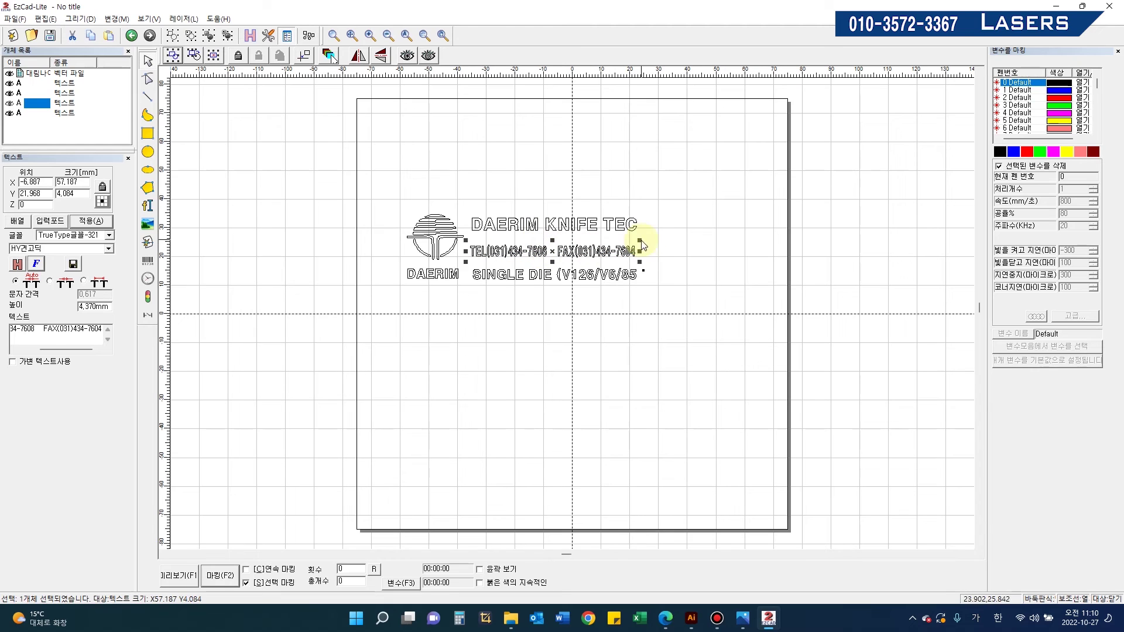
# Step: Centre all five logo objects, 82.721 × 22.909 mm, at X 0, Y 0 and zoom in
pyautogui.moveTo(352, 188); pyautogui.dragTo(812, 398)
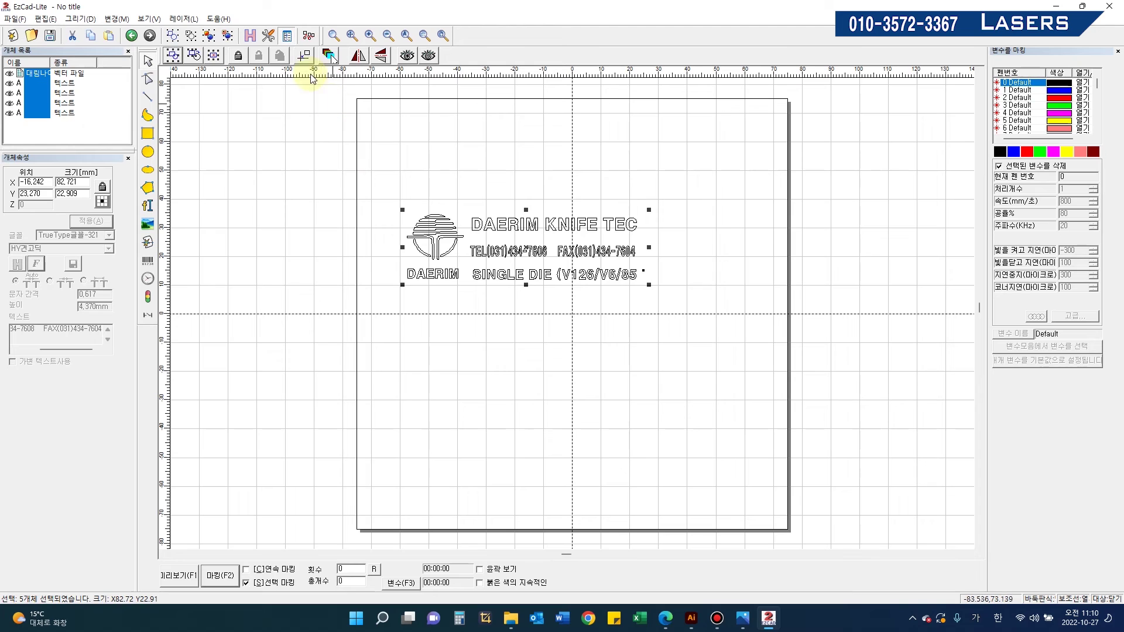
pyautogui.click(303, 56)
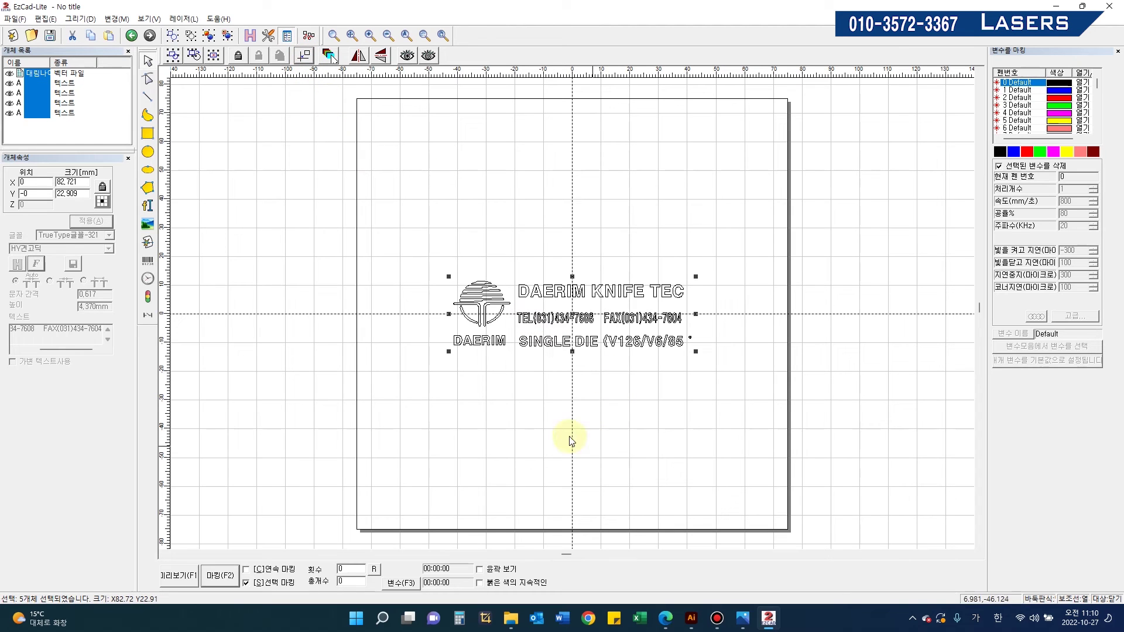
pyautogui.click(444, 280)
pyautogui.moveTo(418, 252); pyautogui.dragTo(753, 432)
pyautogui.scroll(2, 618, 378)
pyautogui.scroll(1, 623, 370)
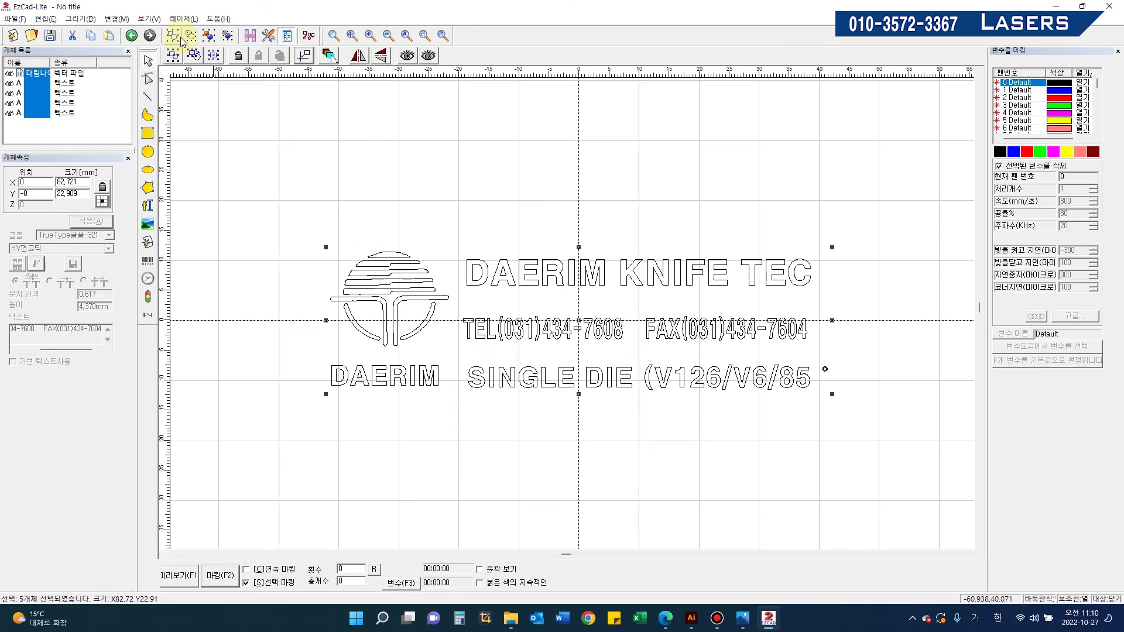
# Step: Hatch the whole logo with parallel-line fill, cross hatching turned off
pyautogui.click(250, 36)
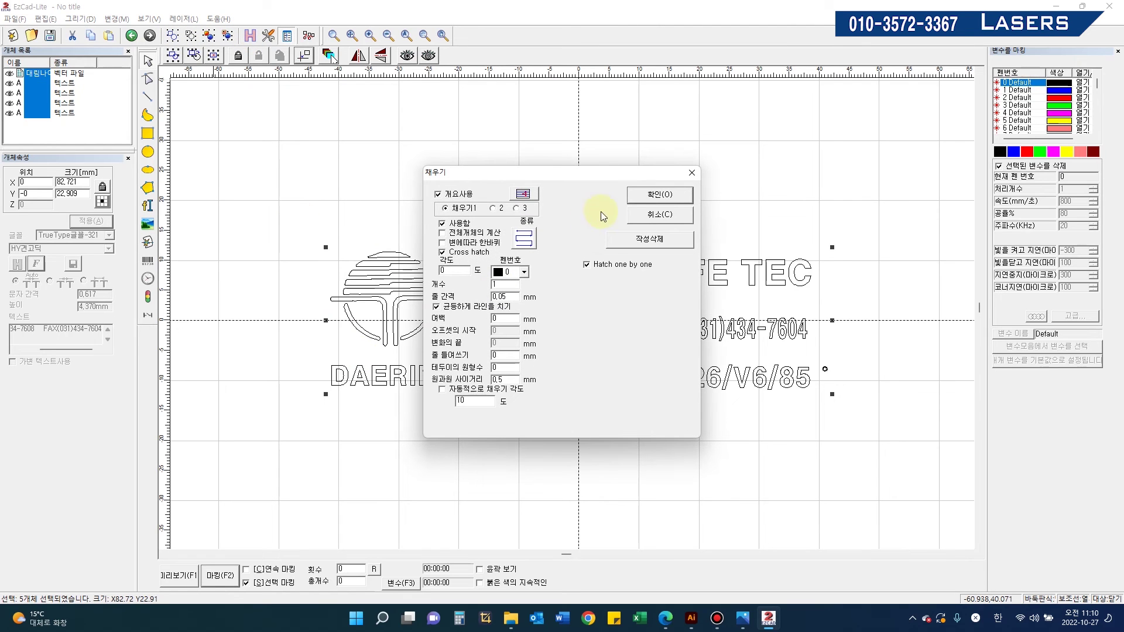
pyautogui.click(468, 253)
pyautogui.click(524, 241)
pyautogui.click(524, 242)
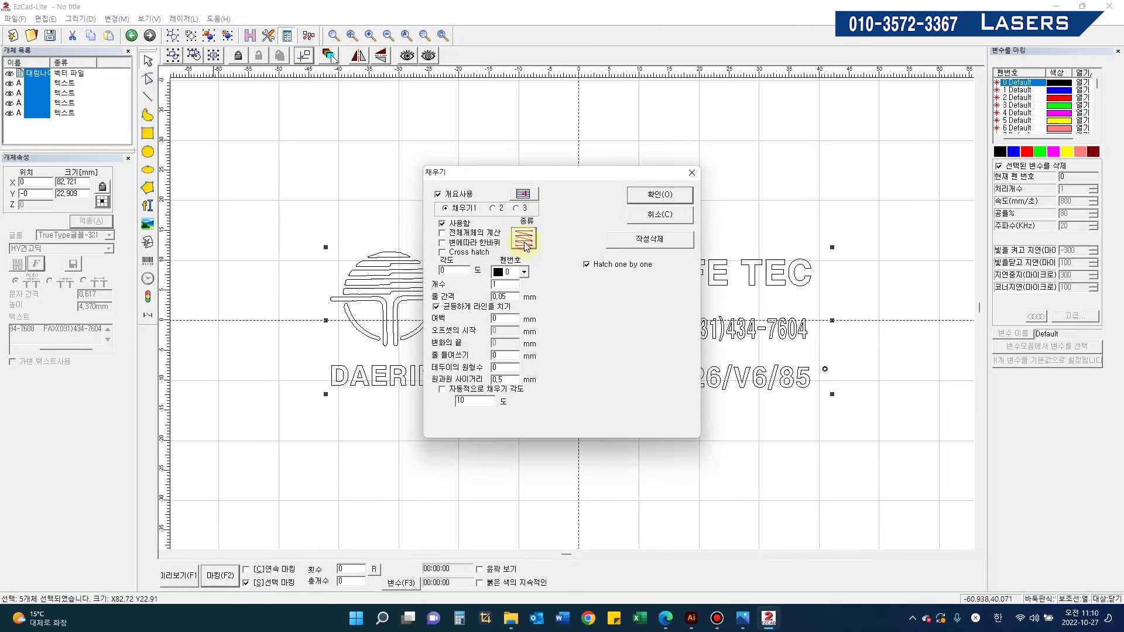
pyautogui.click(649, 199)
# Step: Lower the Default pen power from 80%, entering 60 and then 40
pyautogui.click(1023, 167)
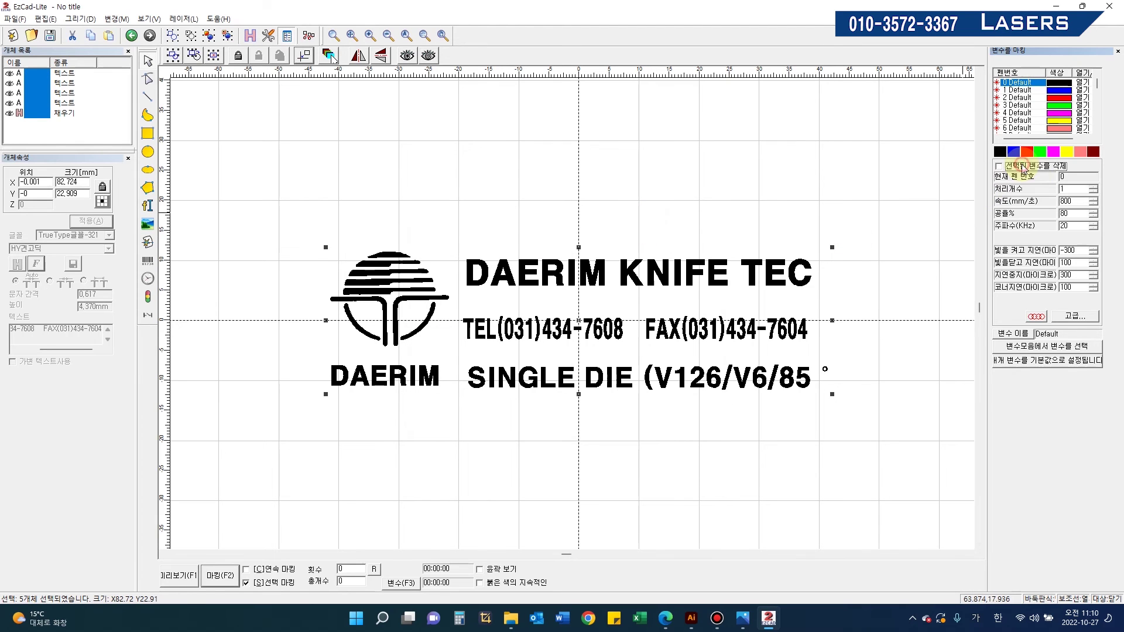
pyautogui.moveTo(1072, 214); pyautogui.dragTo(986, 215)
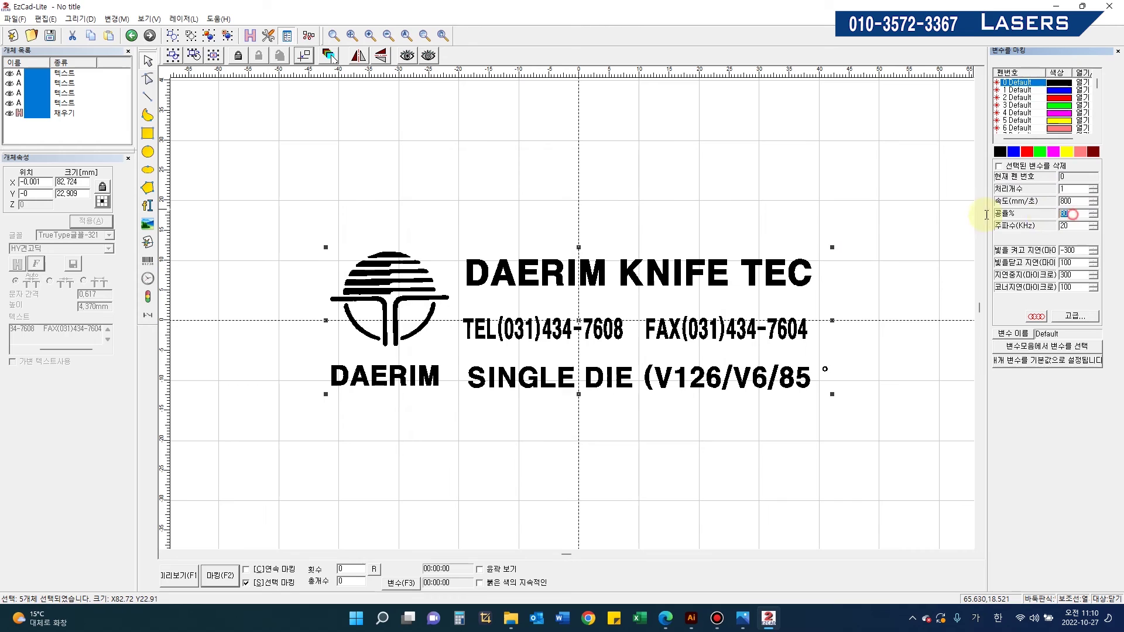
pyautogui.doubleClick(1075, 228)
pyautogui.doubleClick(1075, 215)
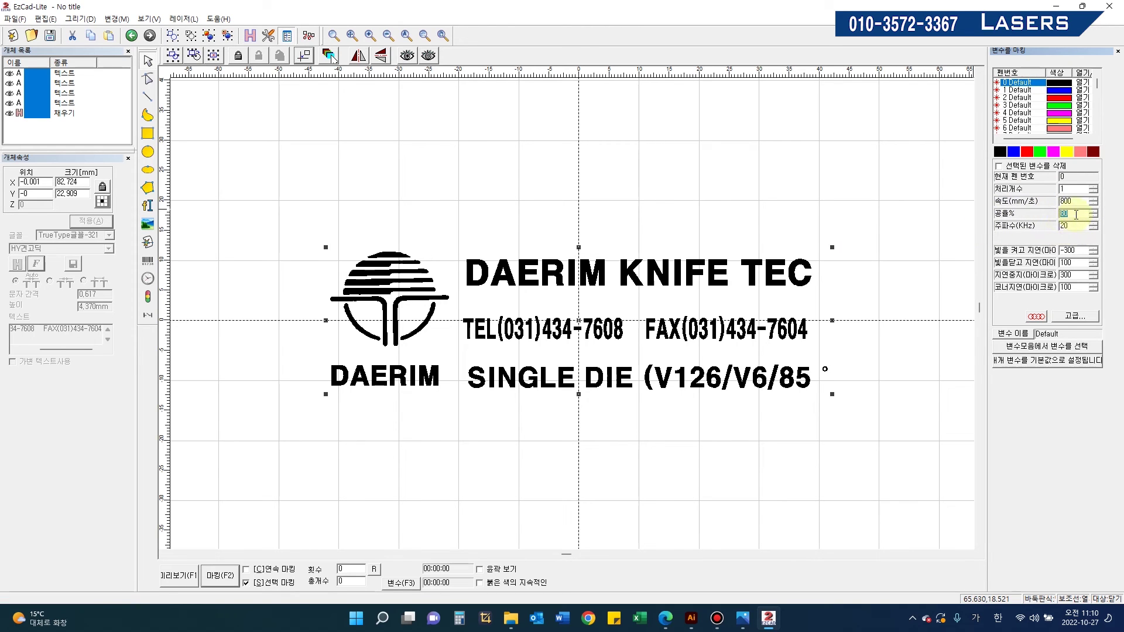
pyautogui.write('60')
pyautogui.press('Return')
pyautogui.write('40')
pyautogui.press('Return')
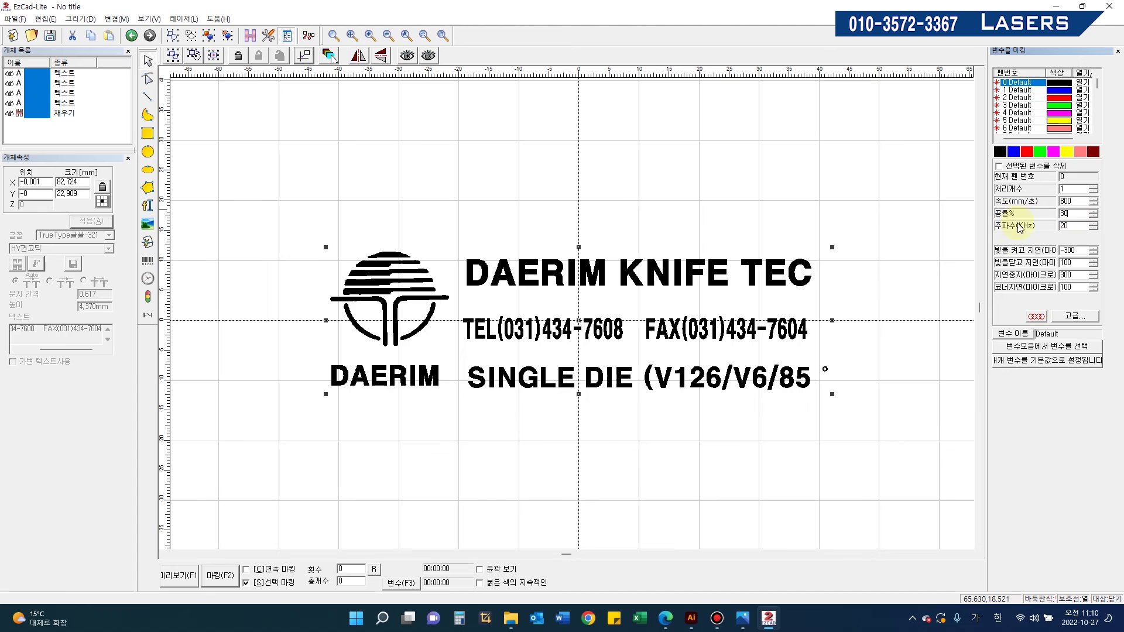
pyautogui.click(722, 457)
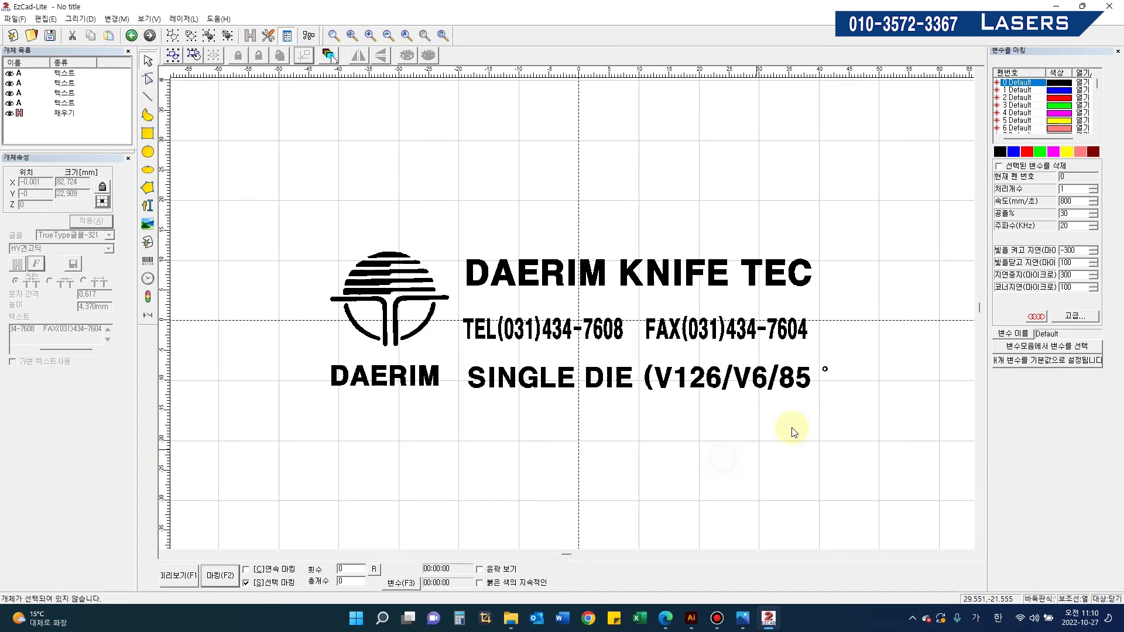
pyautogui.click(824, 371)
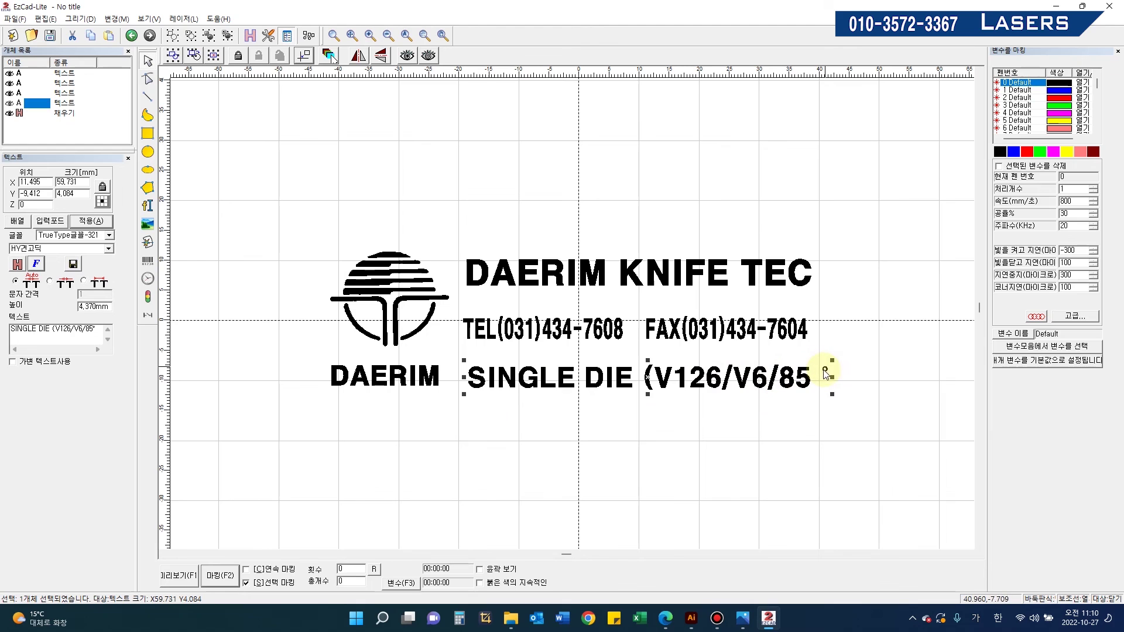
pyautogui.click(770, 449)
pyautogui.click(147, 206)
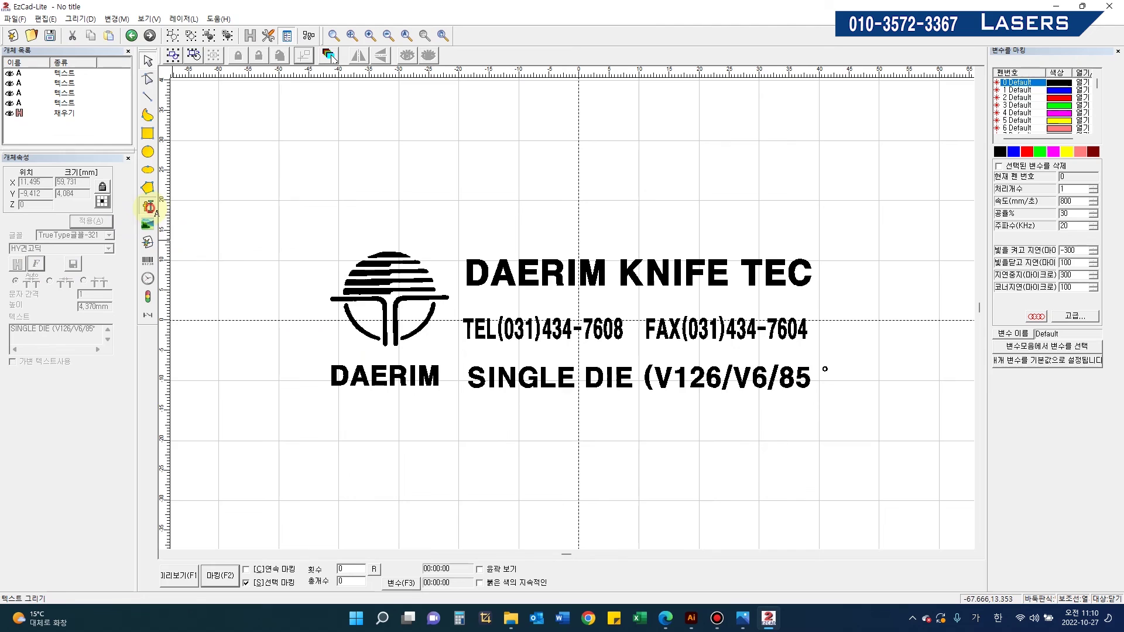
pyautogui.click(447, 443)
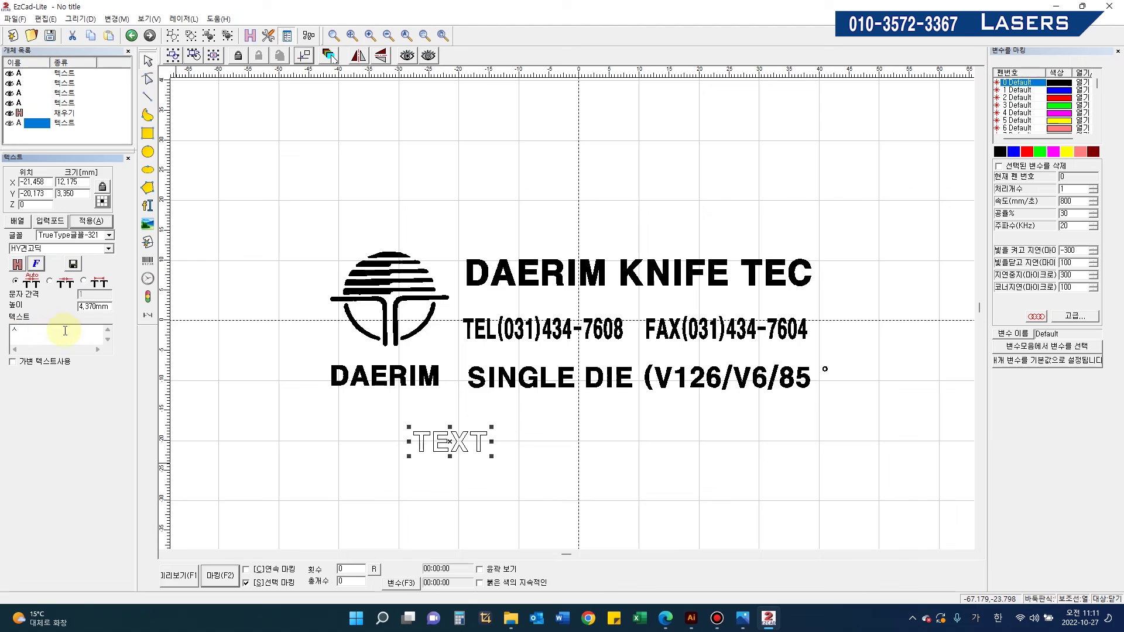
pyautogui.press('Hangul_Hanja')
pyautogui.click(49, 351)
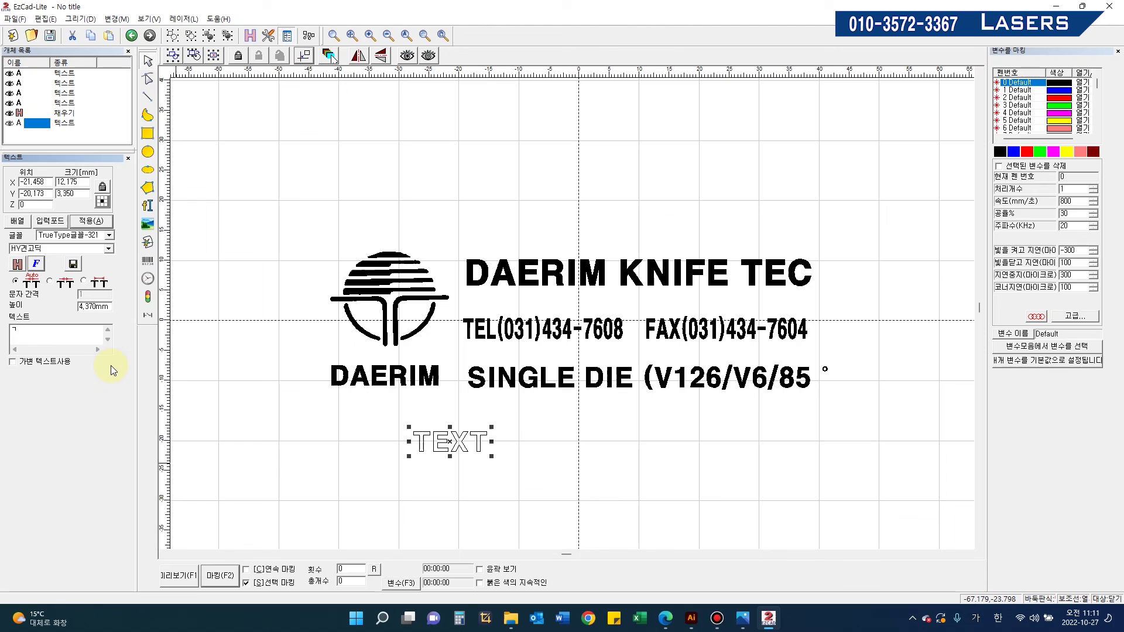
pyautogui.press('Hangul_Hanja')
pyautogui.moveTo(72, 353); pyautogui.dragTo(72, 437)
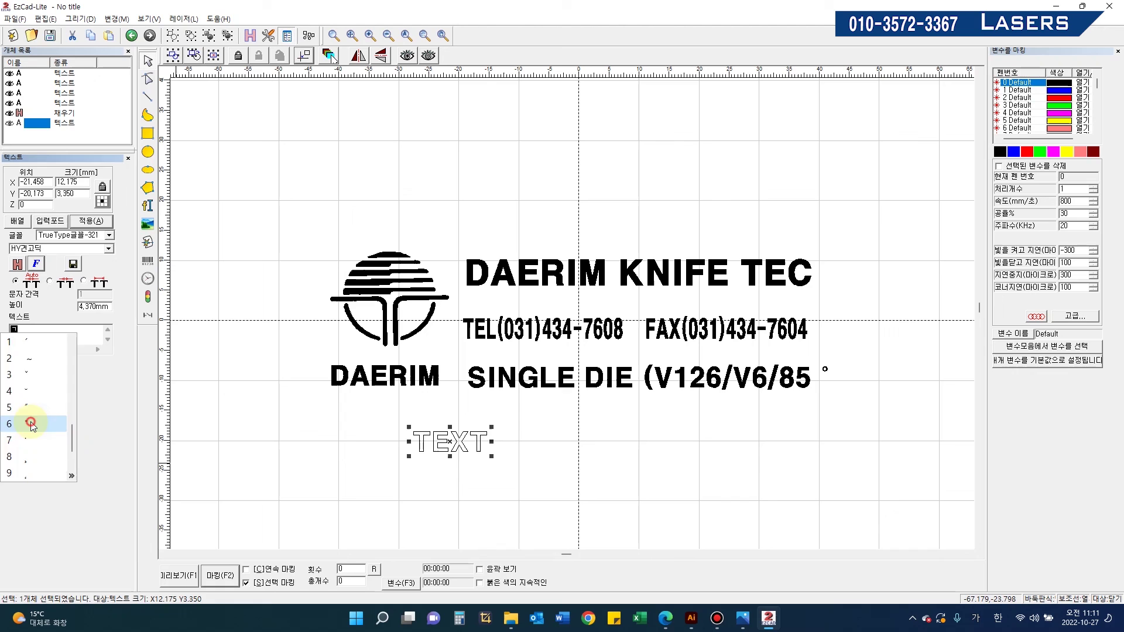
pyautogui.click(30, 423)
pyautogui.click(91, 221)
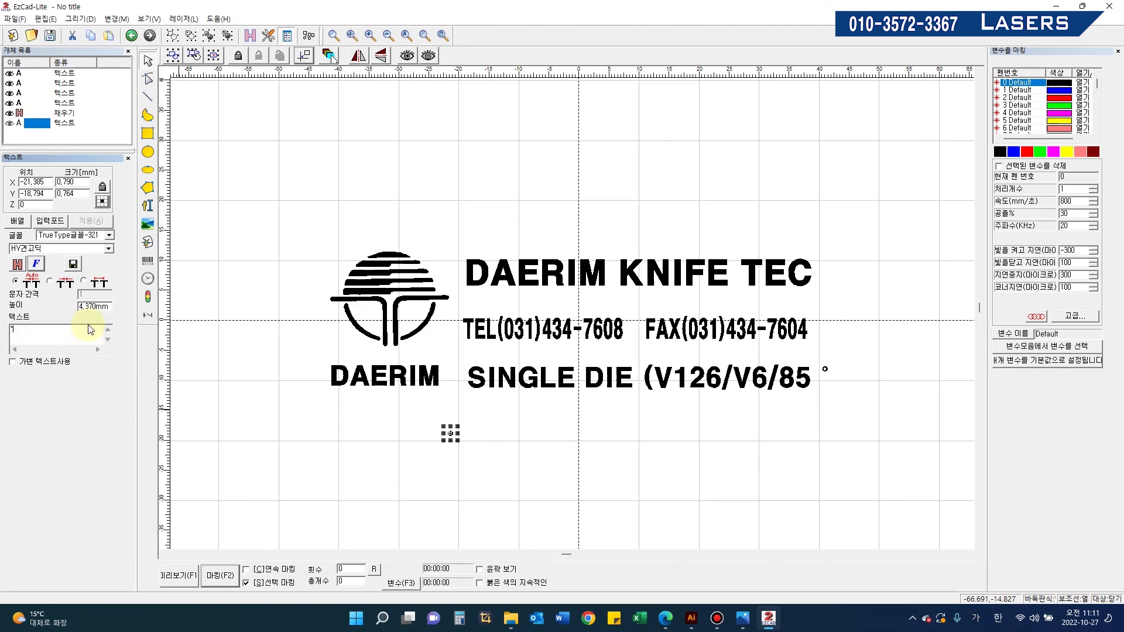
pyautogui.write('180')
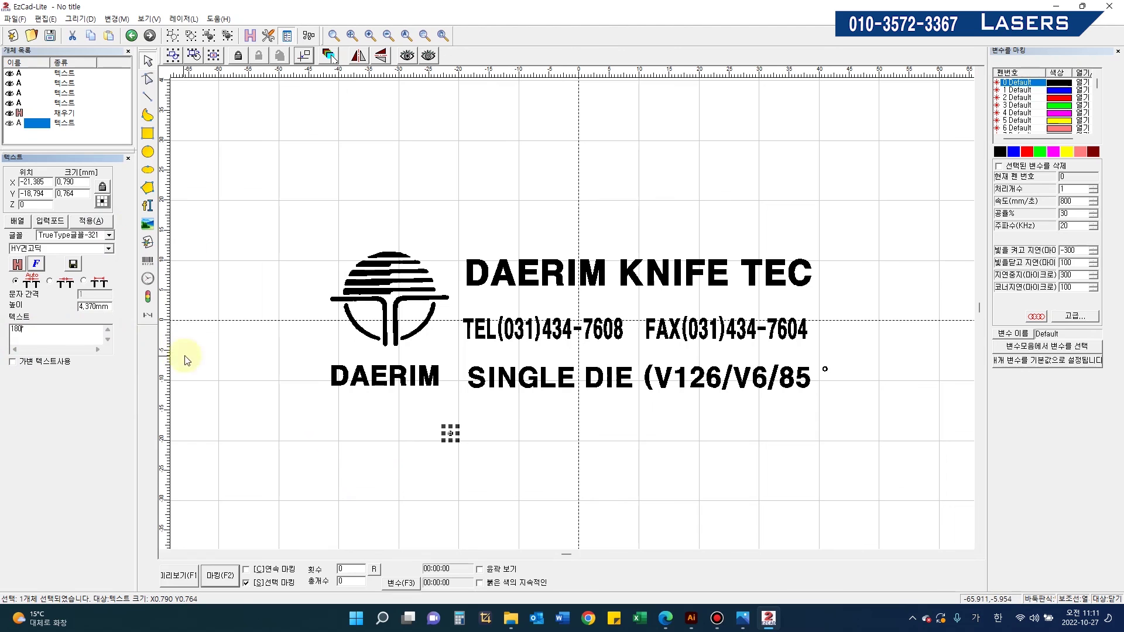
pyautogui.click(91, 220)
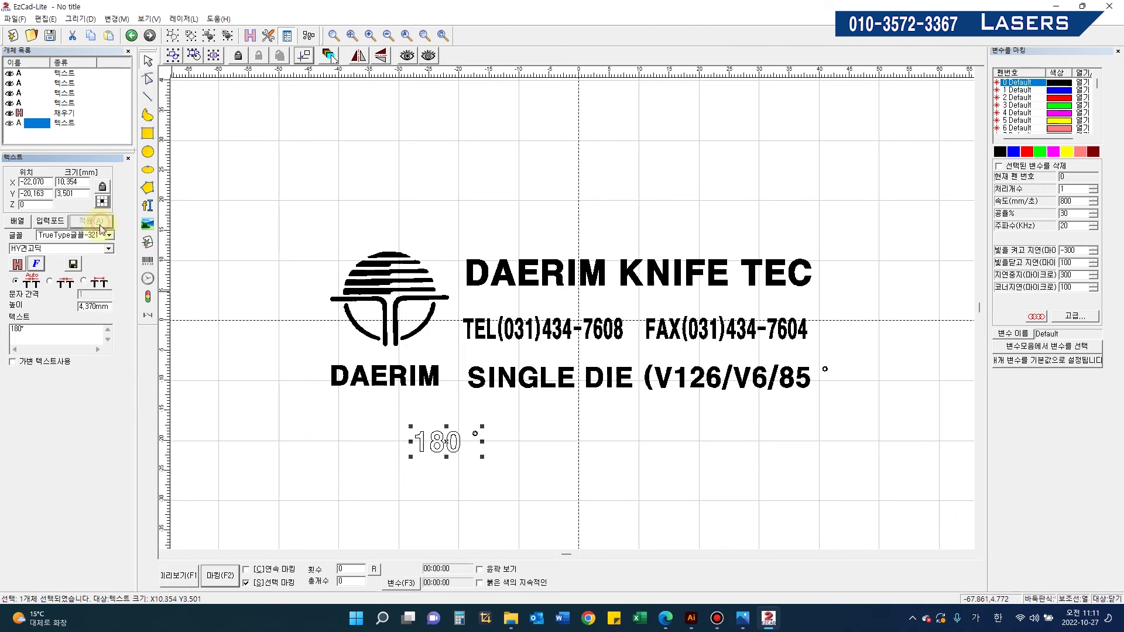
pyautogui.click(400, 474)
pyautogui.scroll(1, 476, 438)
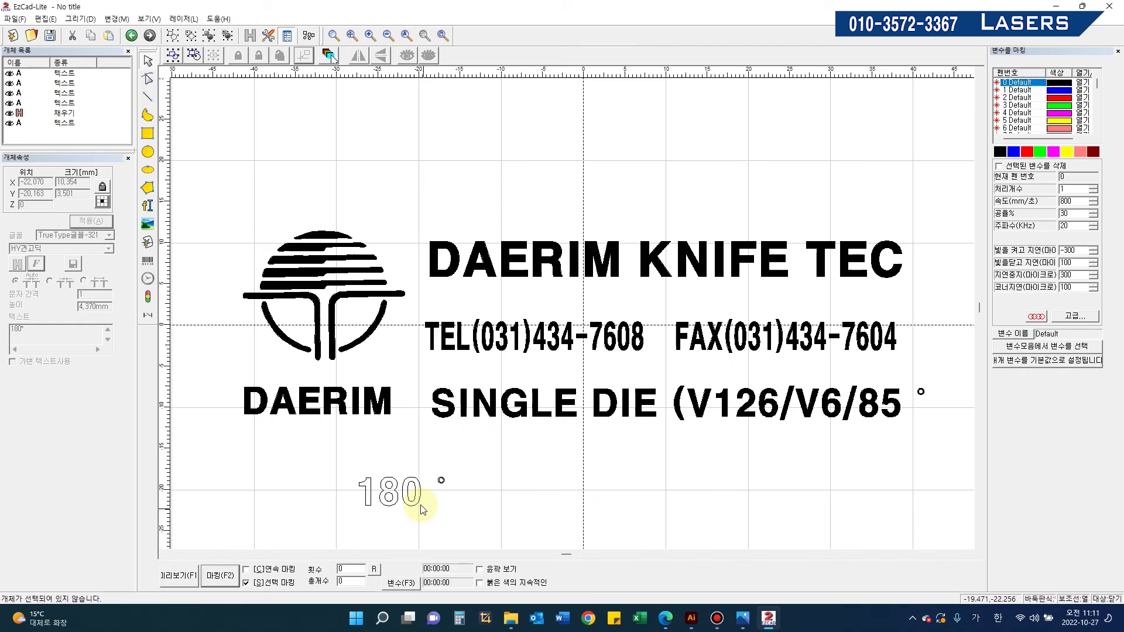
pyautogui.moveTo(307, 454); pyautogui.dragTo(567, 537)
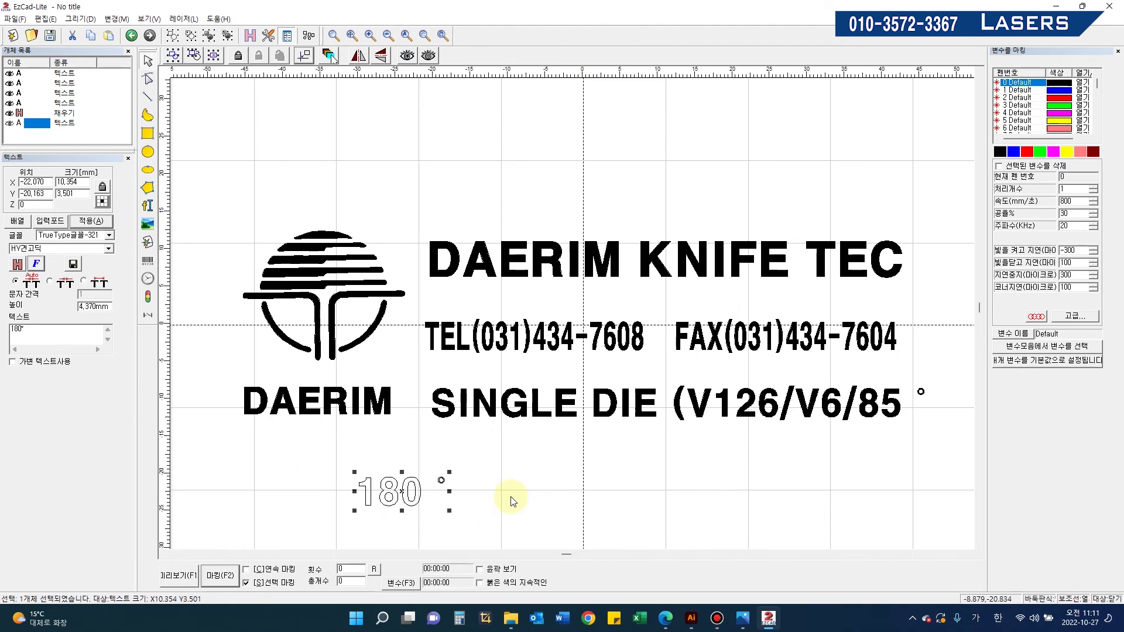
pyautogui.scroll(-1, 511, 501)
pyautogui.scroll(-1, 511, 501)
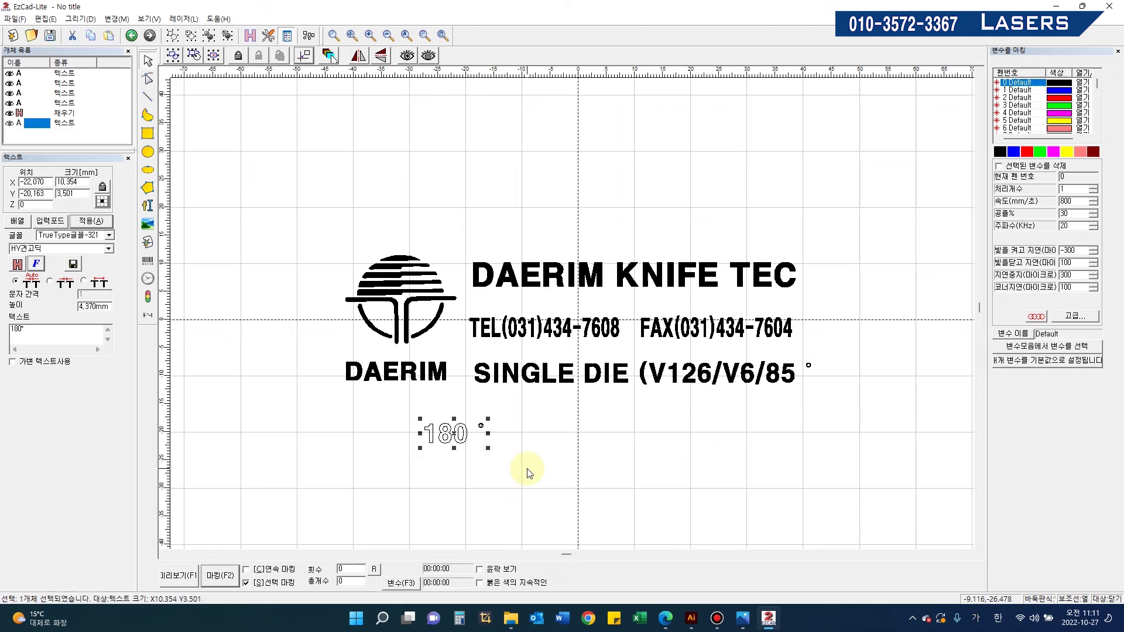
pyautogui.press('Delete')
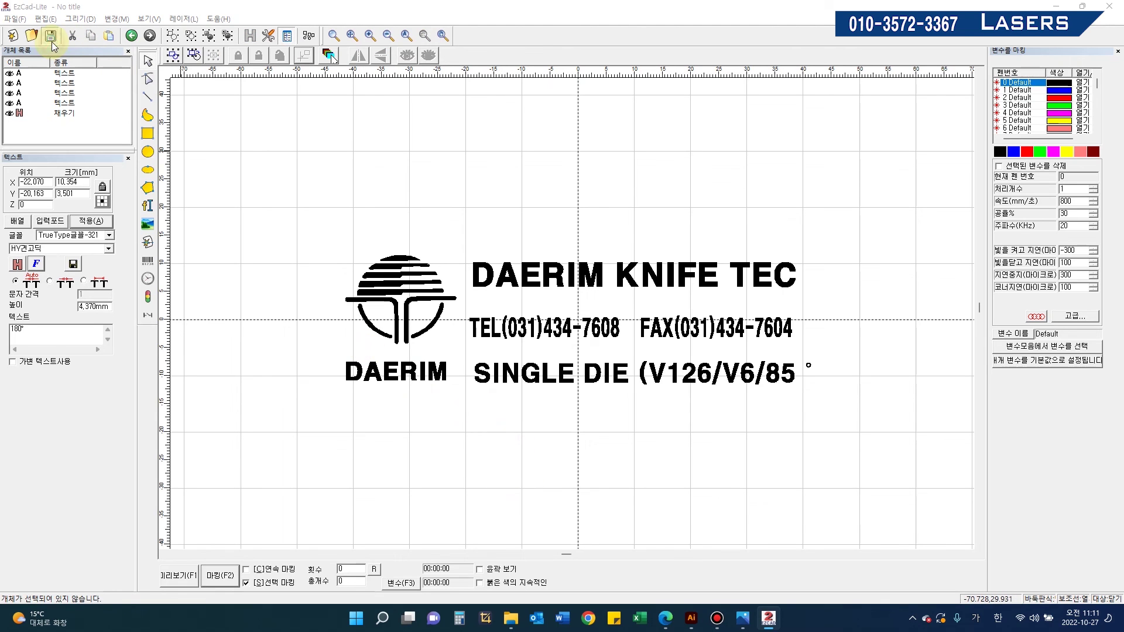
# Step: Save the design as the Ezcad file 대림나이프텍.ezd
pyautogui.click(50, 35)
pyautogui.write('대림나이')
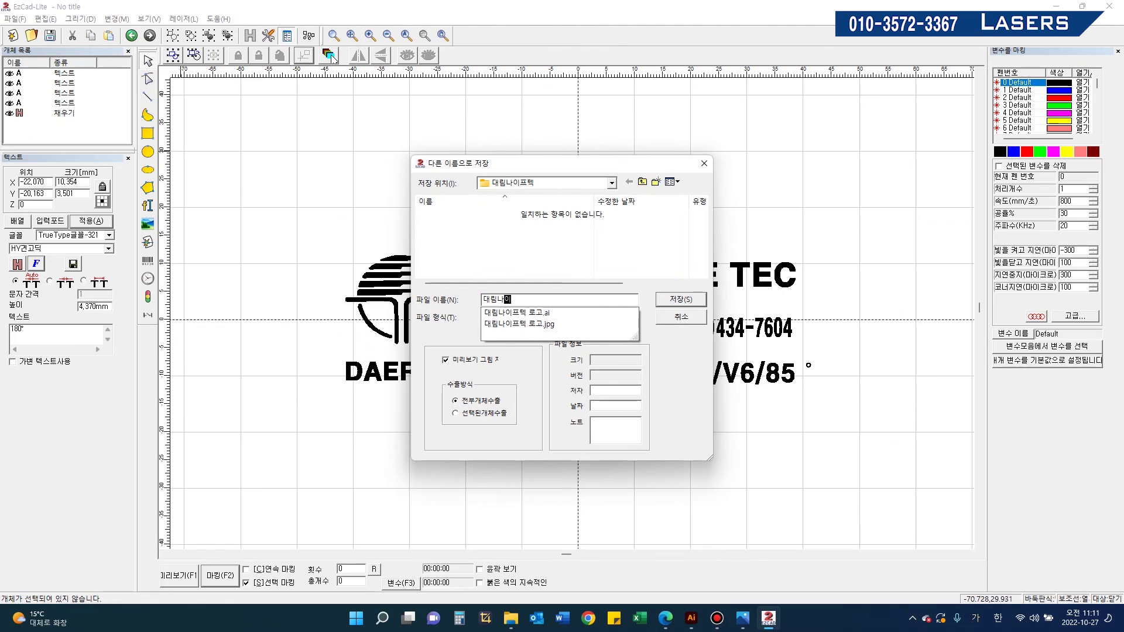
pyautogui.write('프텍')
pyautogui.press('Return')
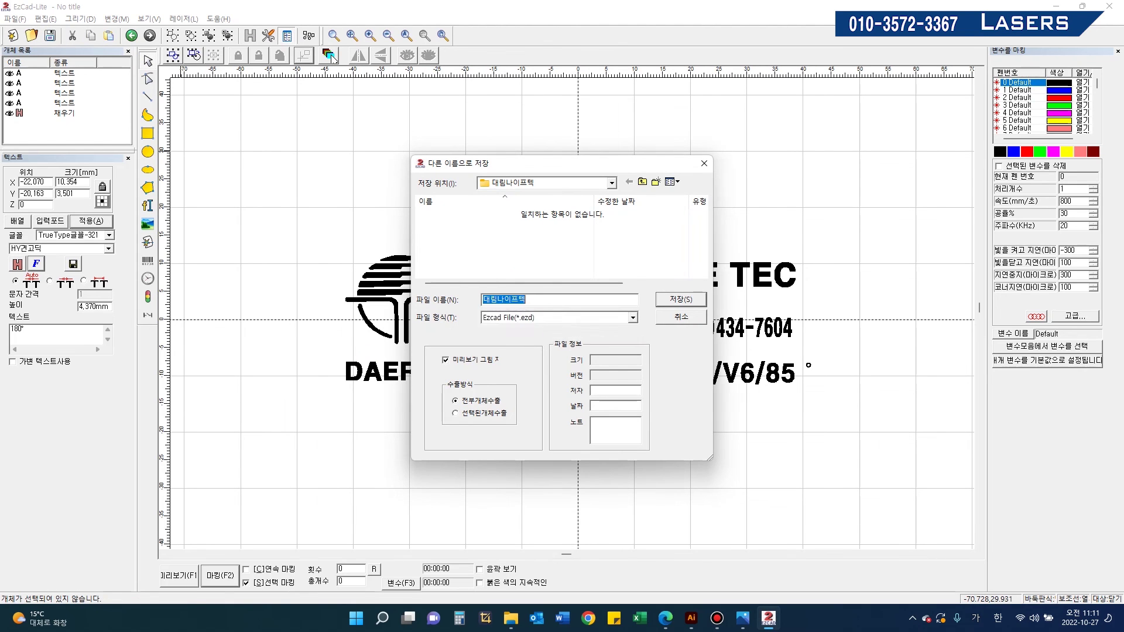